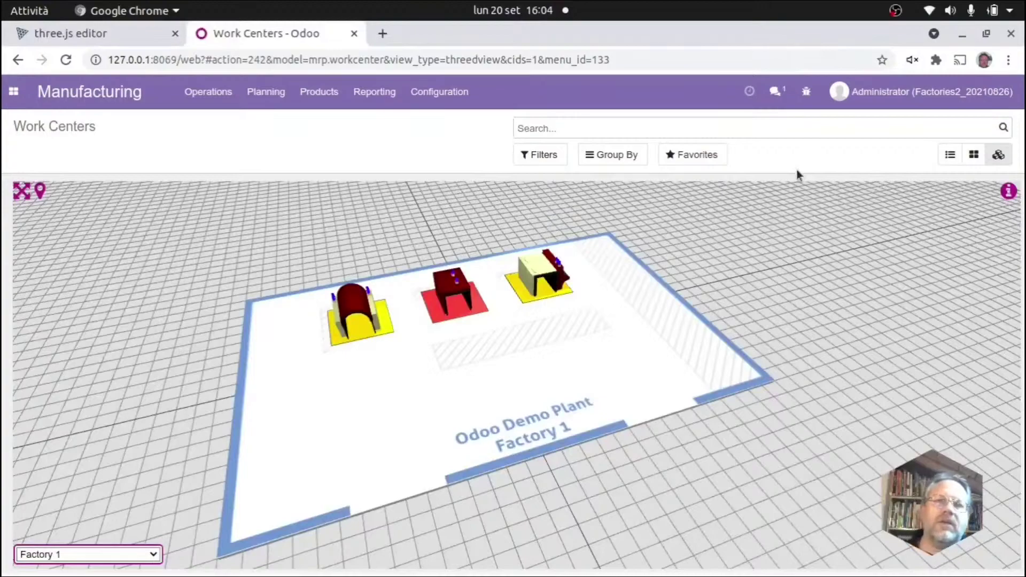
Step: Open the Factory 1 record from the factories list and review its dimensions and planimetry image
{"action": "left_click", "coordinate": [428, 94]}
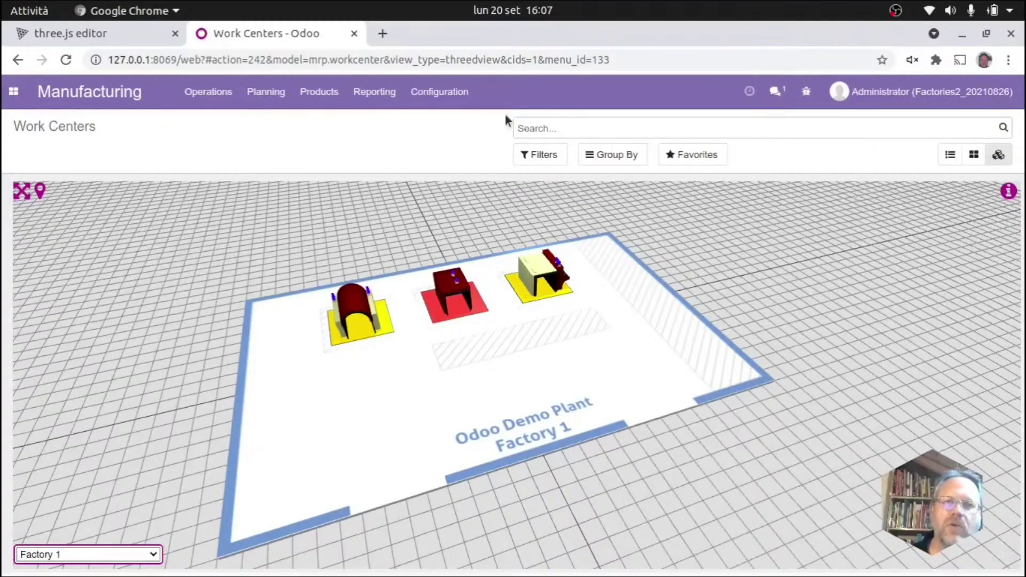
{"action": "left_click", "coordinate": [444, 95]}
{"action": "left_click", "coordinate": [428, 143]}
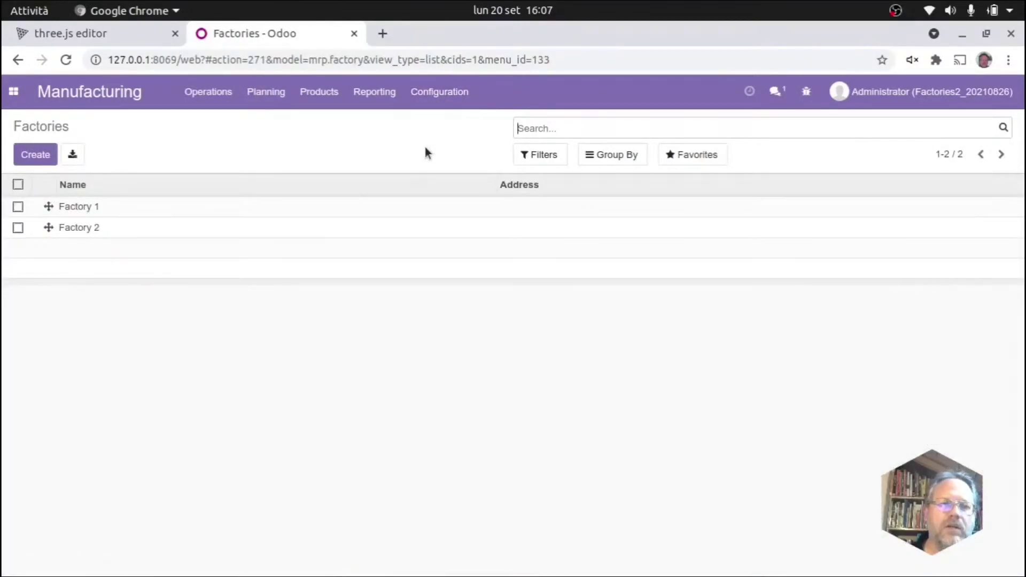
{"action": "left_click", "coordinate": [75, 209]}
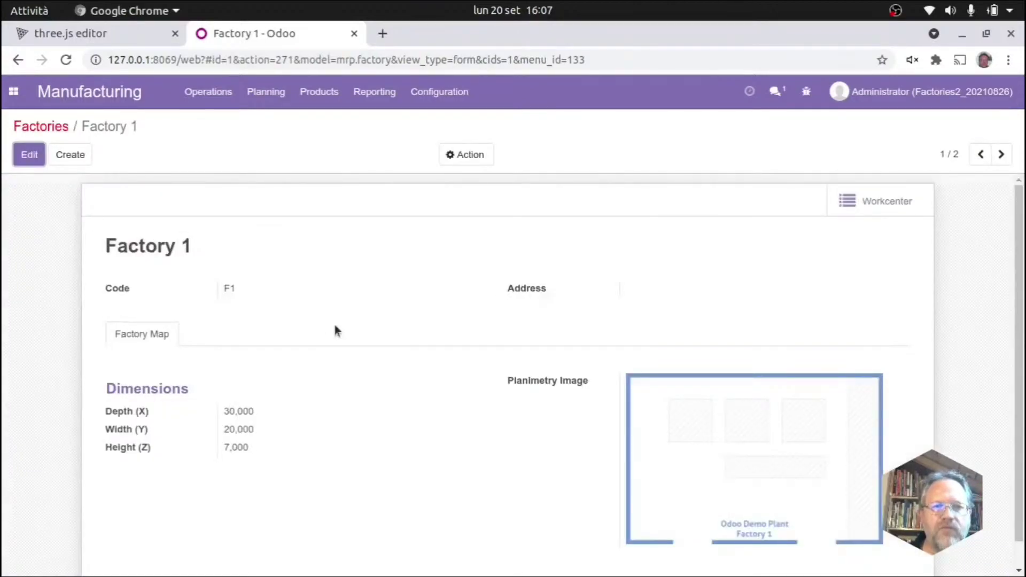
{"action": "scroll", "coordinate": [348, 354], "scroll_direction": "down", "scroll_amount": 1}
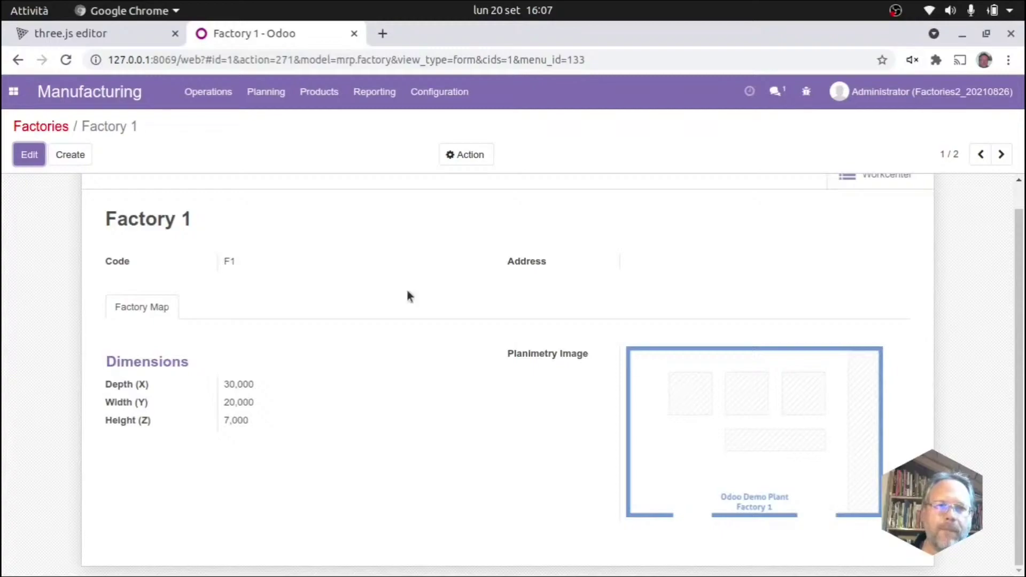
Step: Put the Factory 1 record in edit mode to inspect its fields, and return to the factories list without changes
{"action": "left_click", "coordinate": [28, 156]}
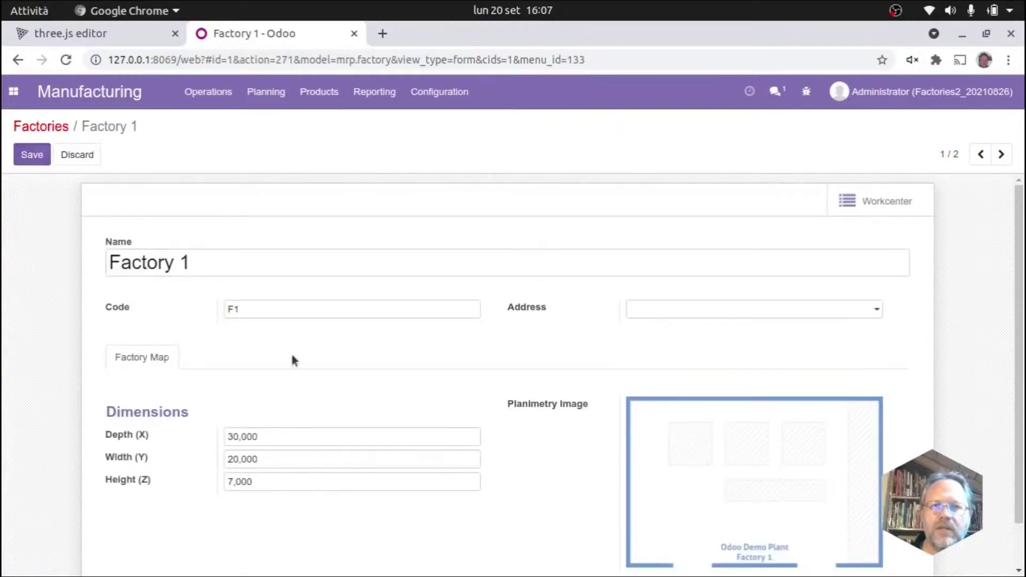
{"action": "scroll", "coordinate": [265, 497], "scroll_direction": "down", "scroll_amount": 1}
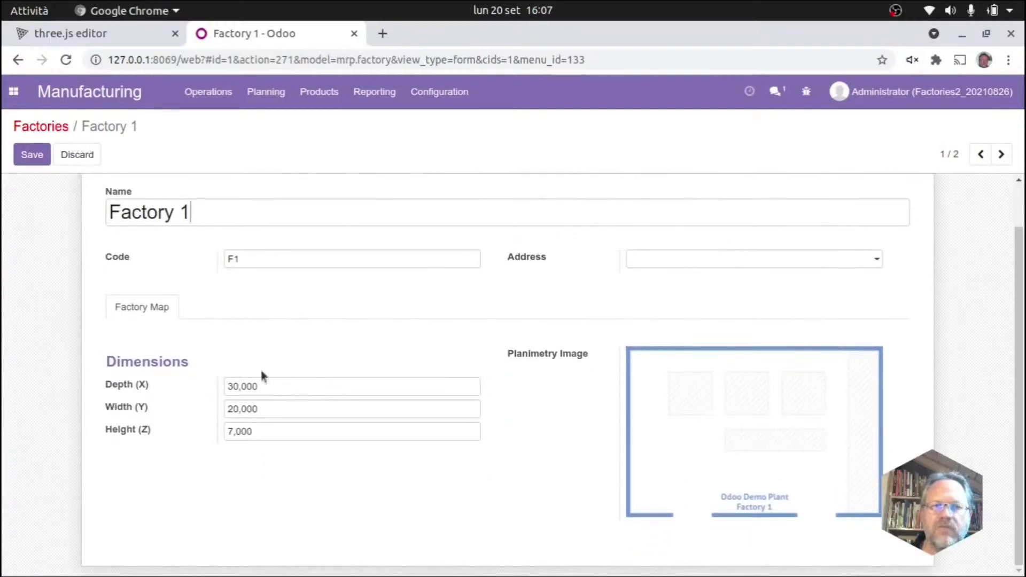
{"action": "mouse_move", "coordinate": [696, 450]}
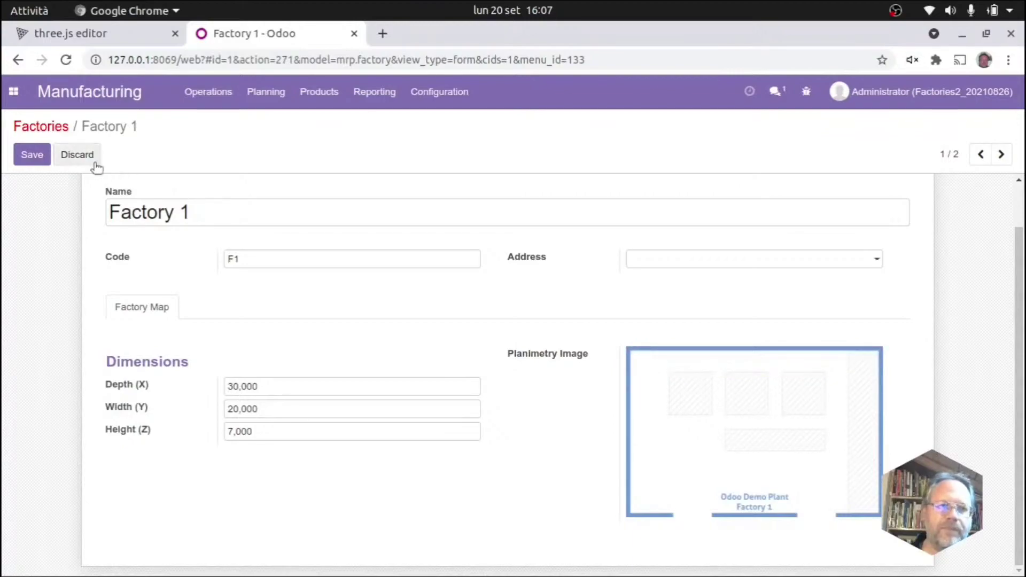
{"action": "left_click", "coordinate": [50, 126]}
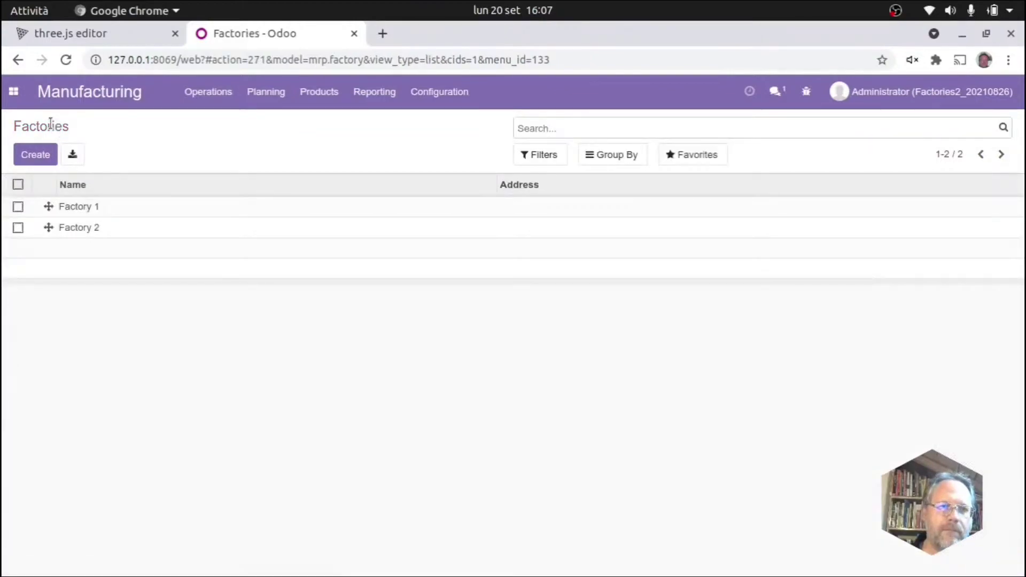
{"action": "left_click", "coordinate": [205, 206]}
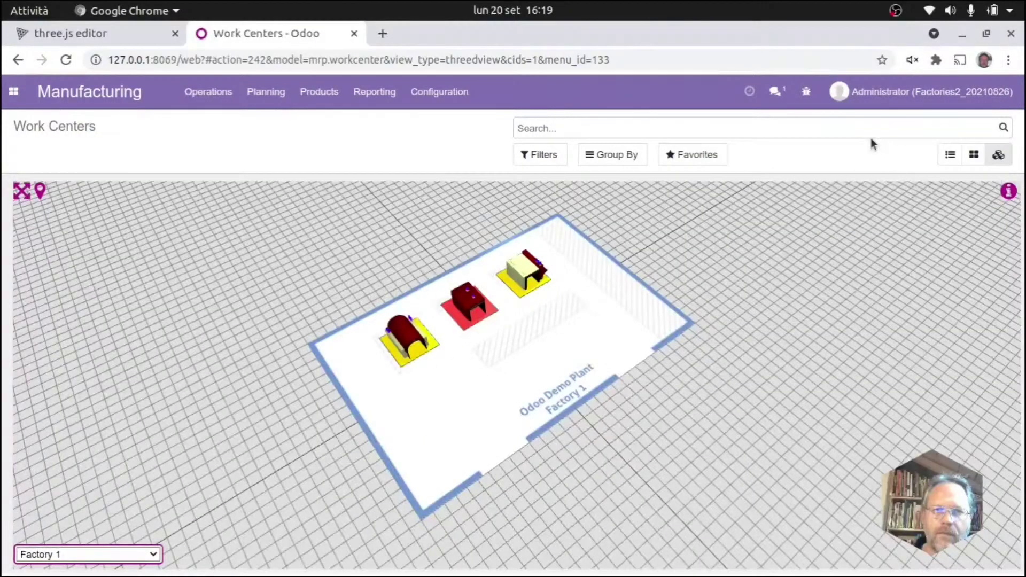
Step: Open the Machine 1 record from the work centers list and show its 3D information
{"action": "left_click", "coordinate": [443, 96]}
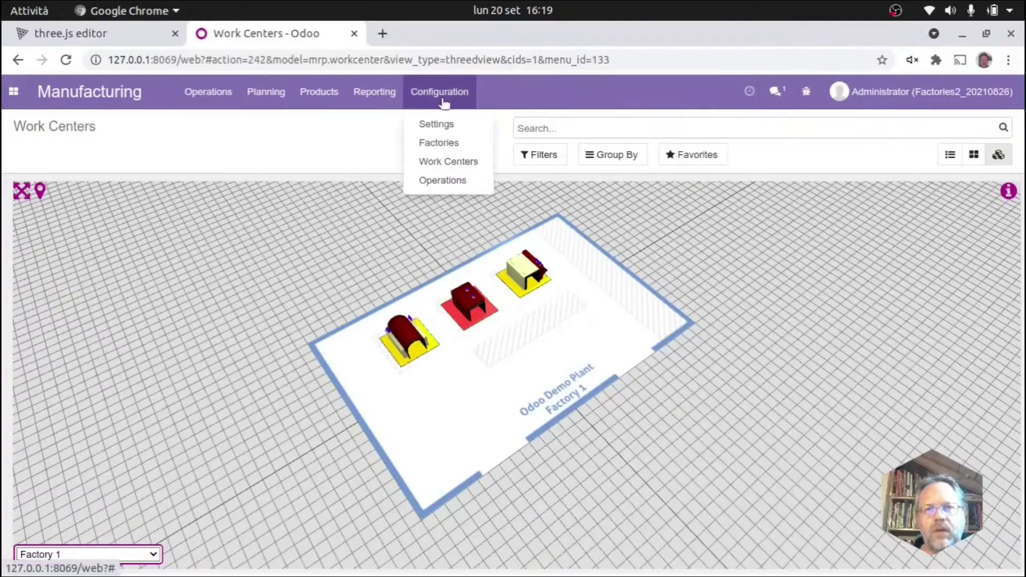
{"action": "left_click", "coordinate": [459, 161]}
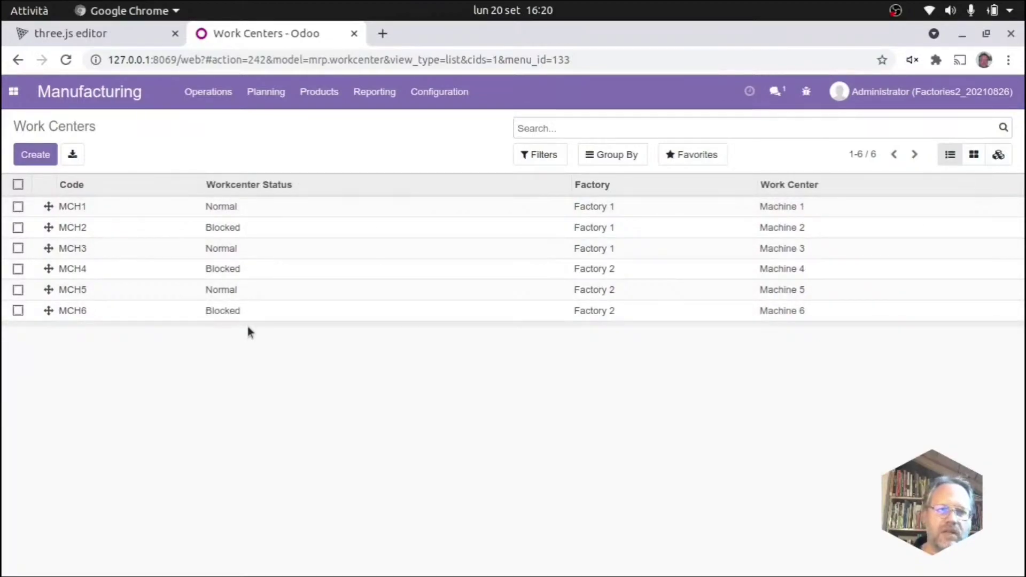
{"action": "left_click", "coordinate": [226, 206]}
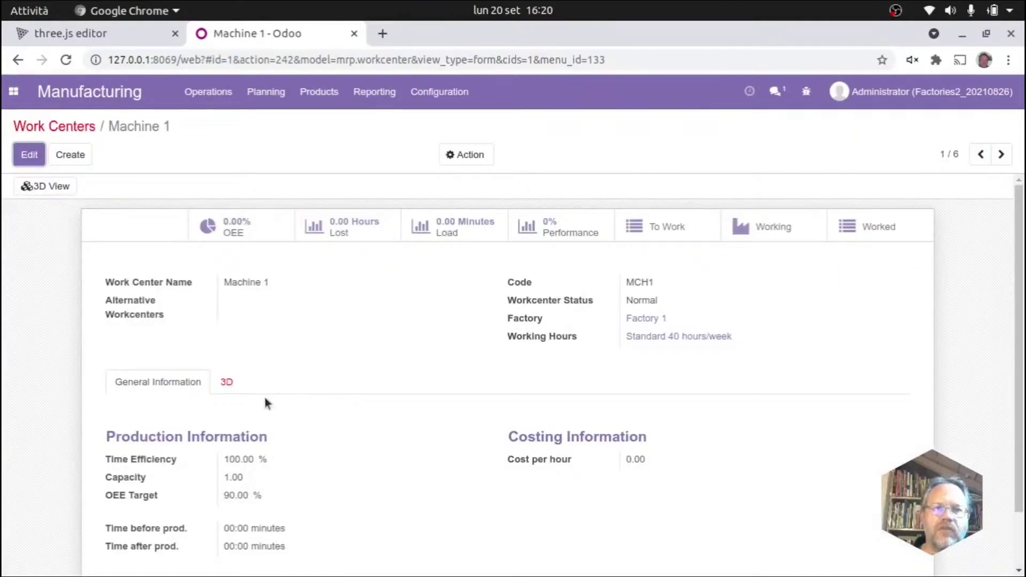
{"action": "left_click", "coordinate": [227, 382]}
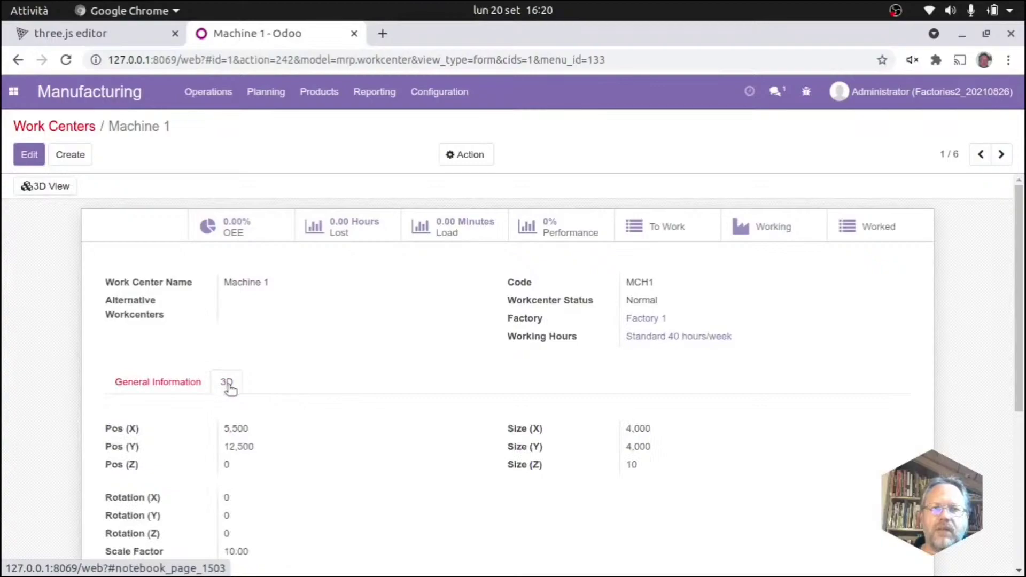
Step: Review Machine 1's position, size, rotation and scale values, and rotate its 3D model preview to inspect it from several sides
{"action": "scroll", "coordinate": [315, 390], "scroll_direction": "down", "scroll_amount": 3}
{"action": "scroll", "coordinate": [315, 390], "scroll_direction": "down", "scroll_amount": 3}
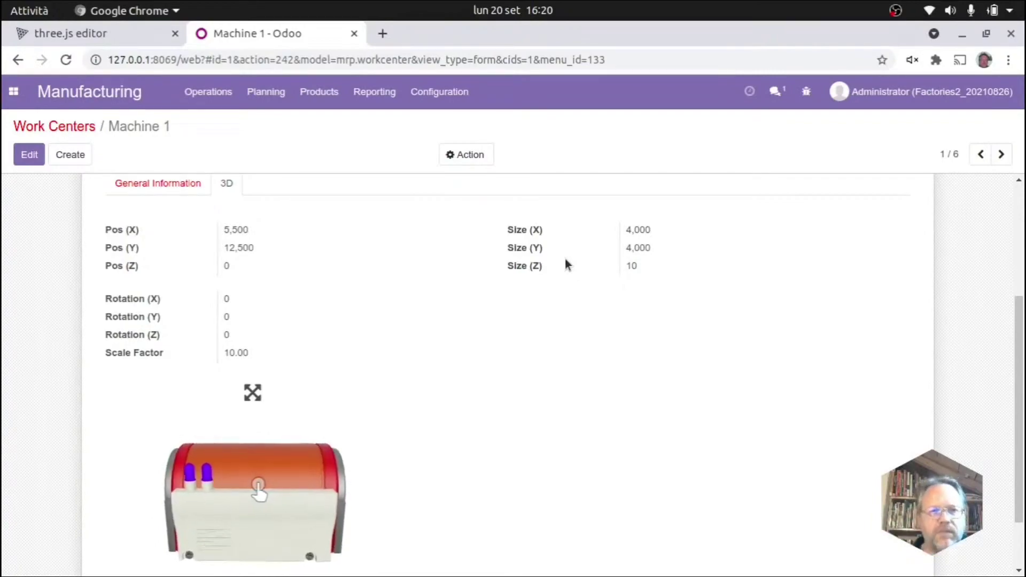
{"action": "scroll", "coordinate": [540, 390], "scroll_direction": "down", "scroll_amount": 2}
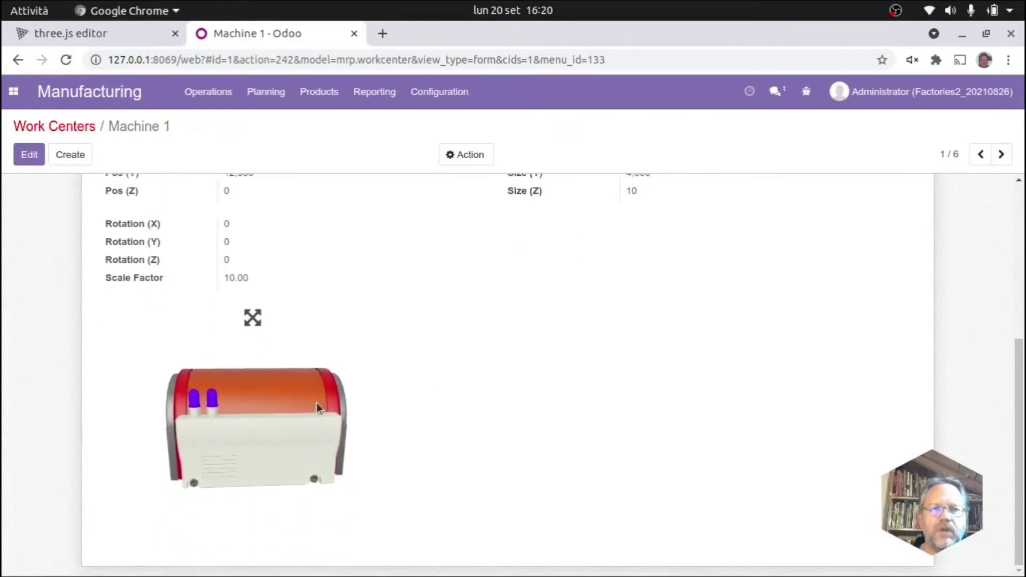
{"action": "left_click_drag", "start_coordinate": [308, 408], "coordinate": [282, 410]}
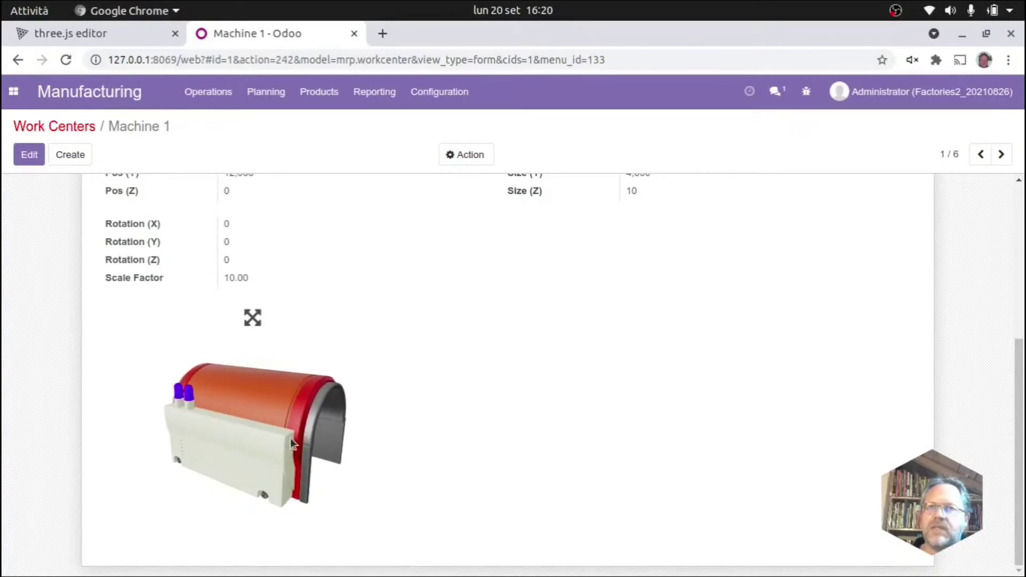
{"action": "mouse_move", "coordinate": [290, 438]}
{"action": "left_mouse_down"}
{"action": "mouse_move", "coordinate": [194, 431]}
{"action": "mouse_move", "coordinate": [275, 410]}
{"action": "mouse_move", "coordinate": [297, 422]}
{"action": "left_mouse_up"}
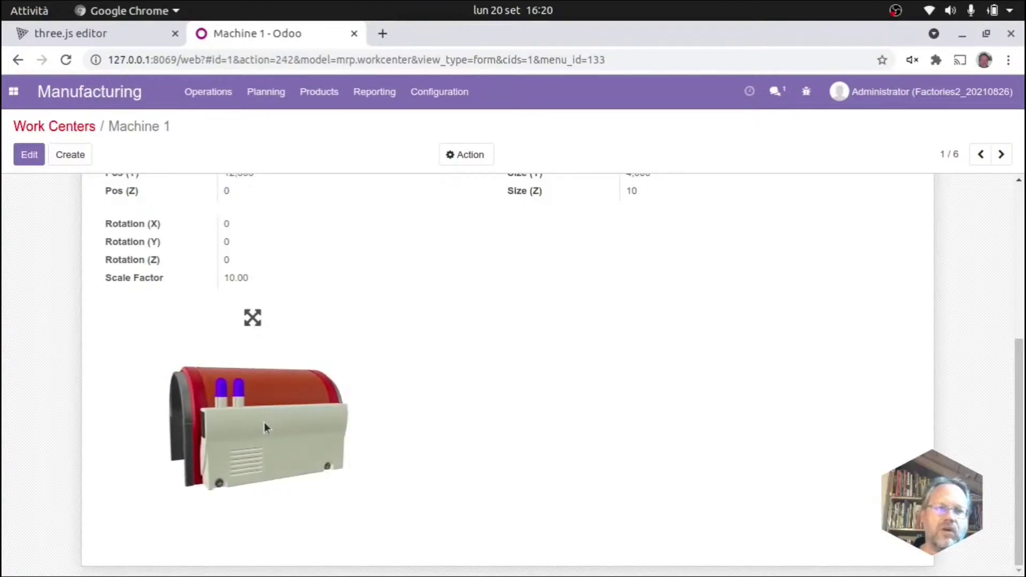
Step: View the 3D data and model preview of Machine 5 and return to the work centers list
{"action": "left_click", "coordinate": [64, 129]}
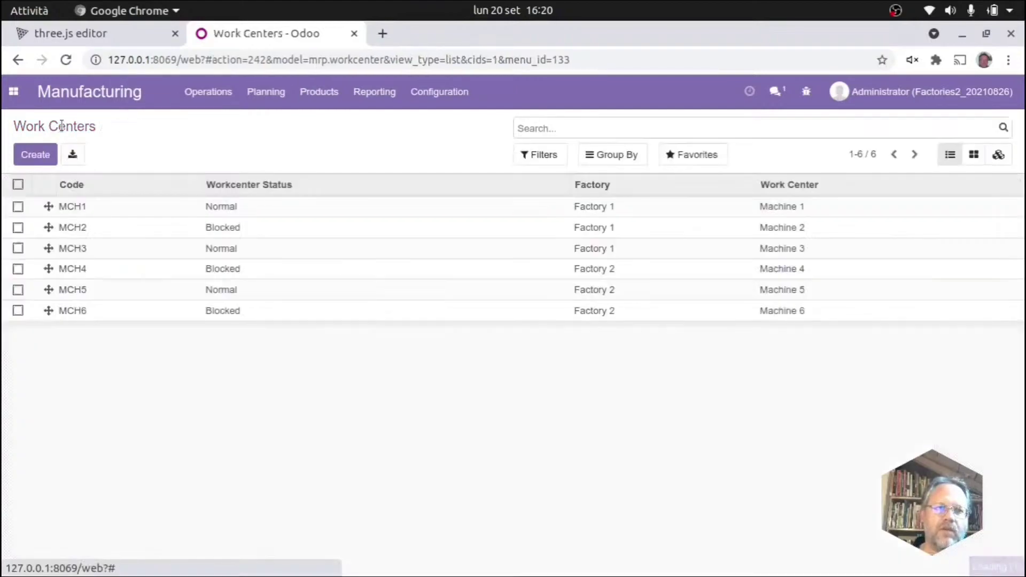
{"action": "left_click", "coordinate": [225, 295]}
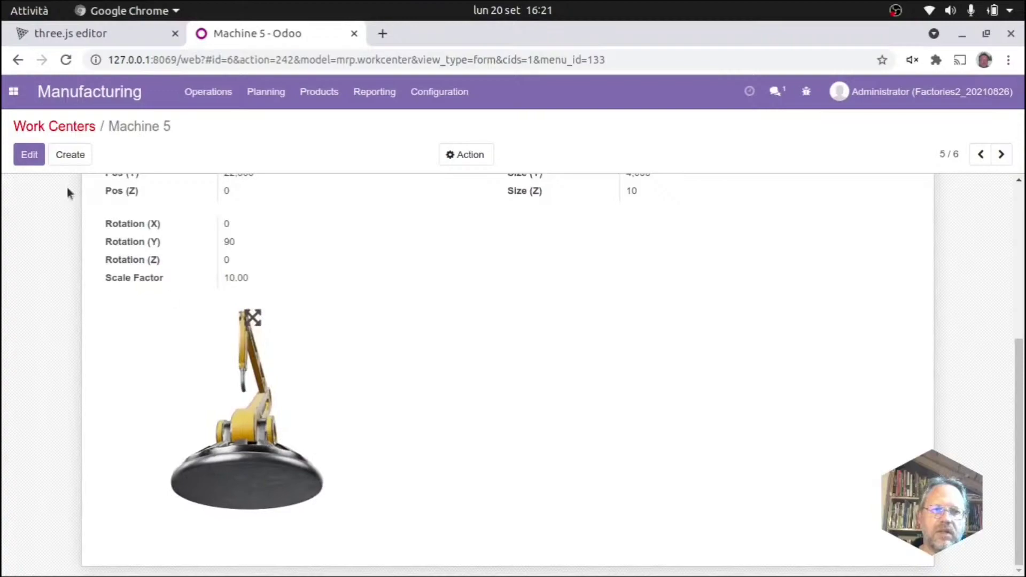
{"action": "left_click", "coordinate": [63, 129]}
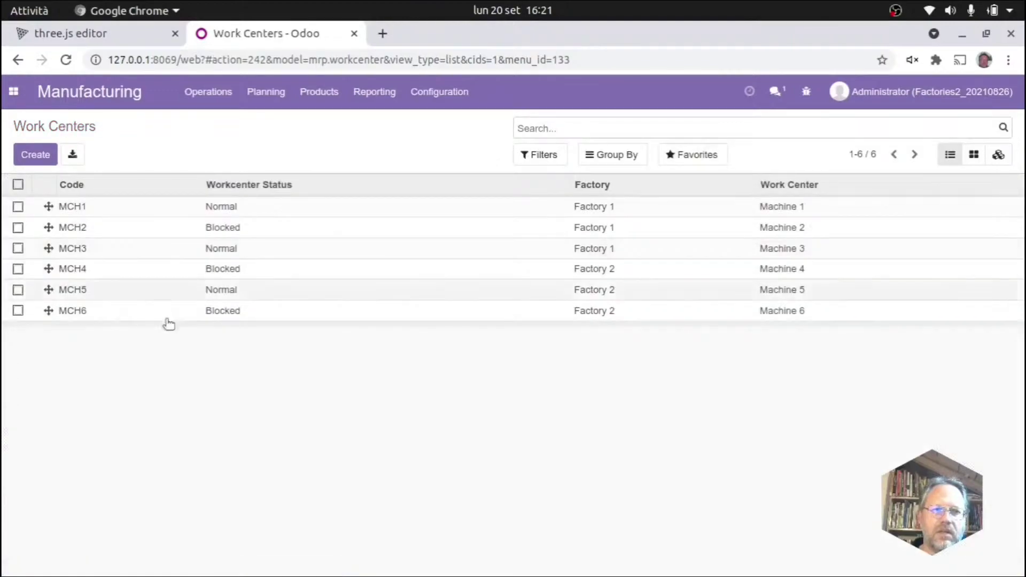
Step: Open the Machine 6 record, rotate its 3D model preview and review its 3D position, size and scale values
{"action": "left_click", "coordinate": [236, 311]}
{"action": "mouse_move", "coordinate": [312, 428]}
{"action": "left_mouse_down"}
{"action": "mouse_move", "coordinate": [275, 419]}
{"action": "mouse_move", "coordinate": [270, 432]}
{"action": "mouse_move", "coordinate": [303, 434]}
{"action": "mouse_move", "coordinate": [258, 431]}
{"action": "mouse_move", "coordinate": [287, 437]}
{"action": "mouse_move", "coordinate": [291, 428]}
{"action": "left_mouse_up"}
{"action": "scroll", "coordinate": [255, 441], "scroll_direction": "up", "scroll_amount": 5}
{"action": "scroll", "coordinate": [252, 431], "scroll_direction": "down", "scroll_amount": 3}
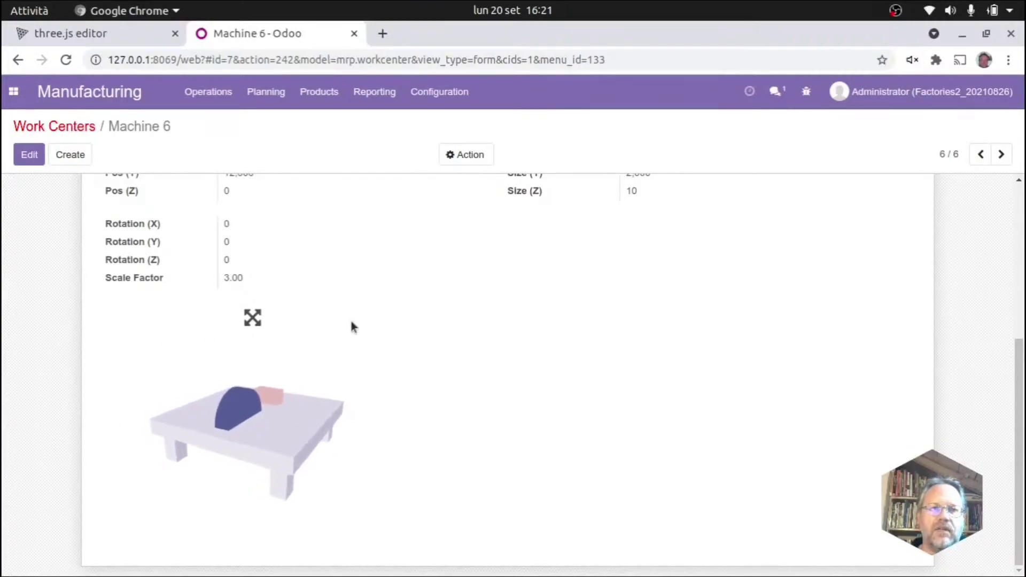
{"action": "scroll", "coordinate": [353, 326], "scroll_direction": "up", "scroll_amount": 3}
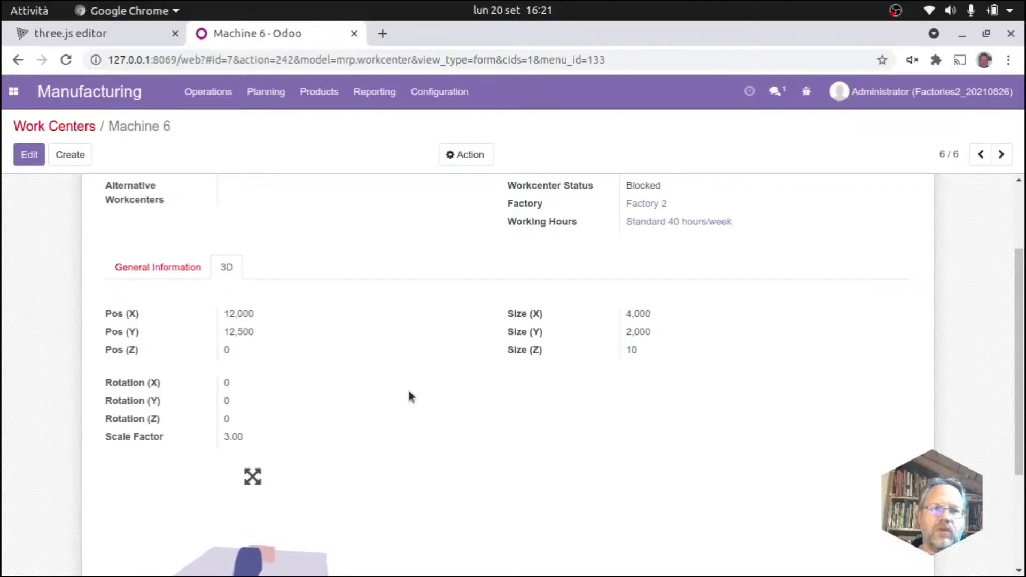
{"action": "scroll", "coordinate": [409, 393], "scroll_direction": "up", "scroll_amount": 3}
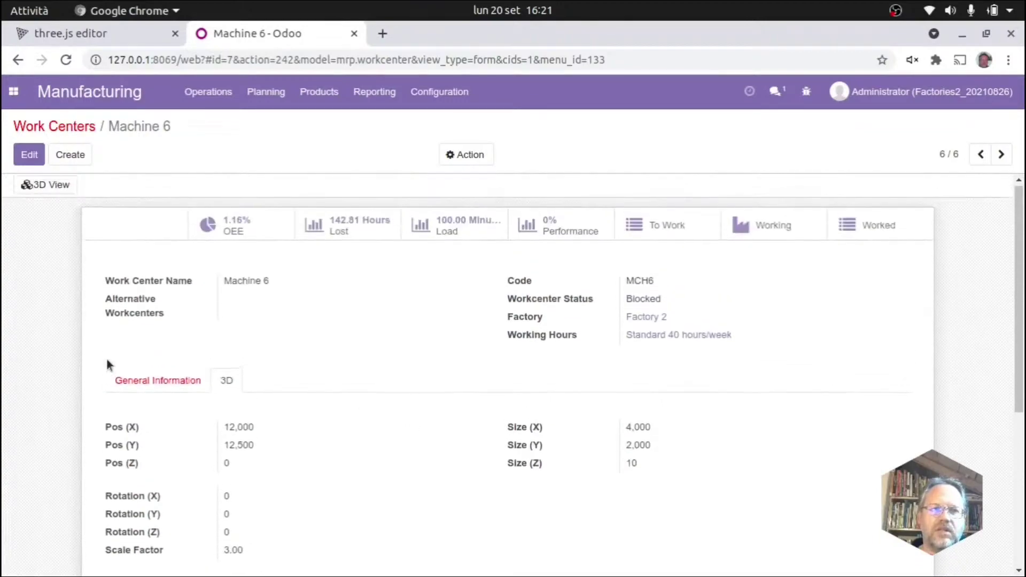
Step: Show Machine 6 in the factory 3D view from its record, and do the same for Machine 2
{"action": "left_click", "coordinate": [53, 188]}
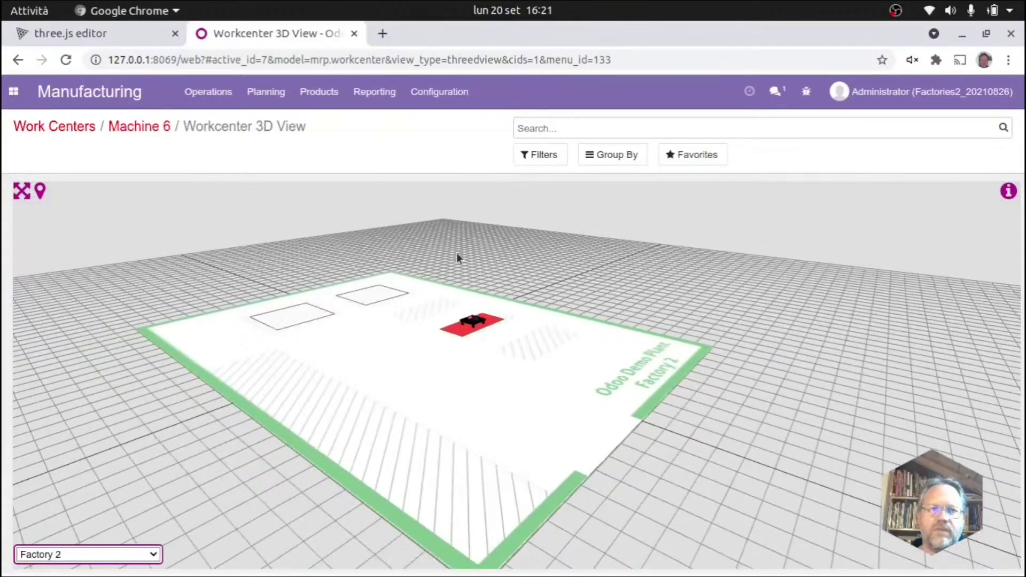
{"action": "left_click", "coordinate": [81, 127]}
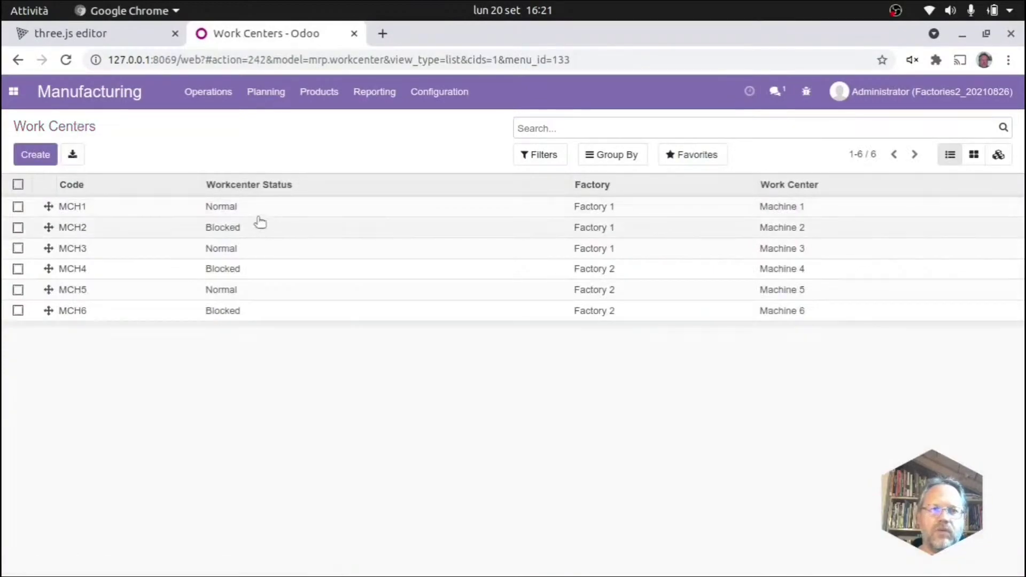
{"action": "left_click", "coordinate": [227, 231]}
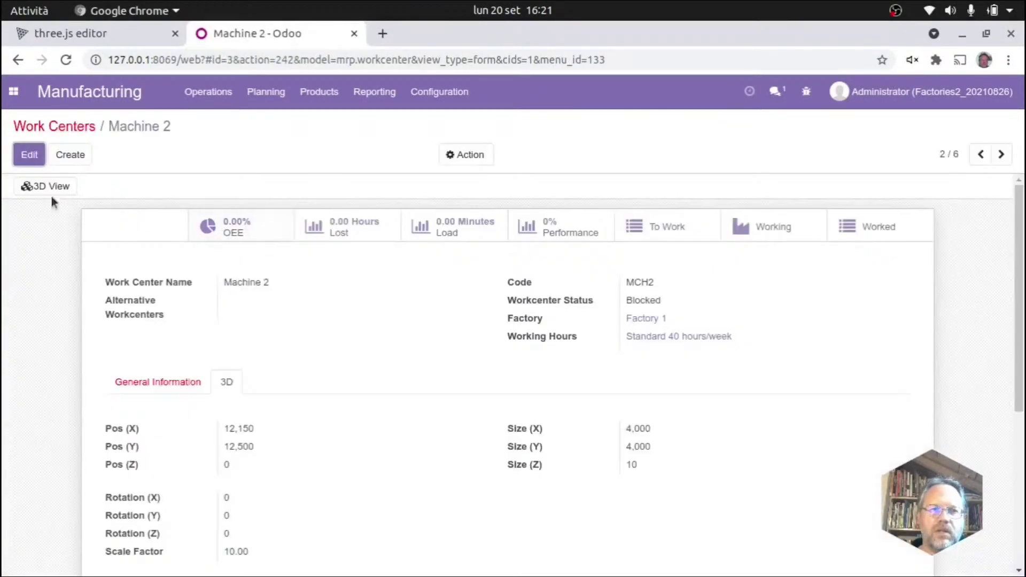
{"action": "left_click", "coordinate": [37, 190]}
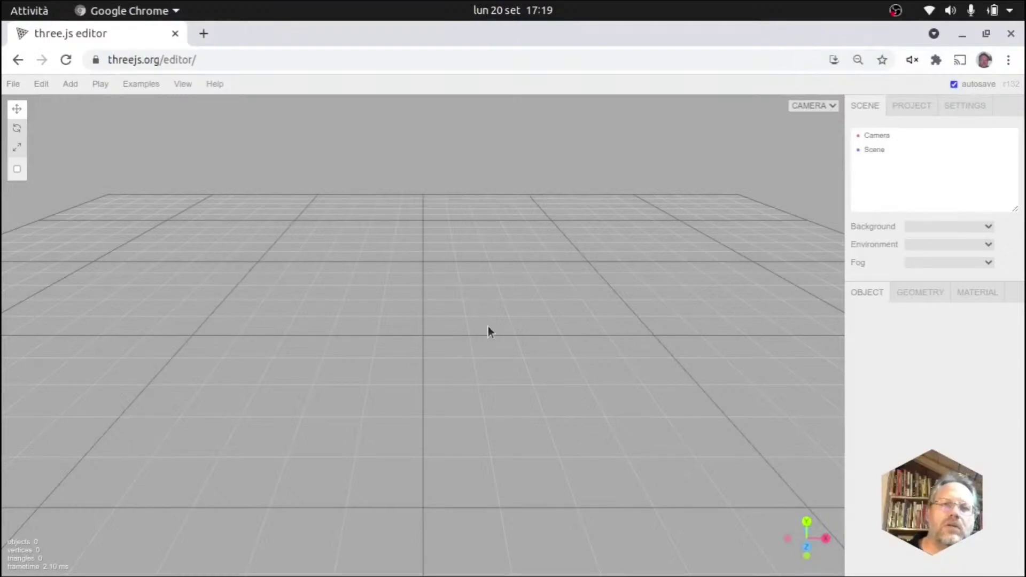
Step: In the three.js editor, add a box to the empty scene and raise it about 0.58 along the Y axis
{"action": "left_click_drag", "start_coordinate": [488, 326], "coordinate": [499, 308]}
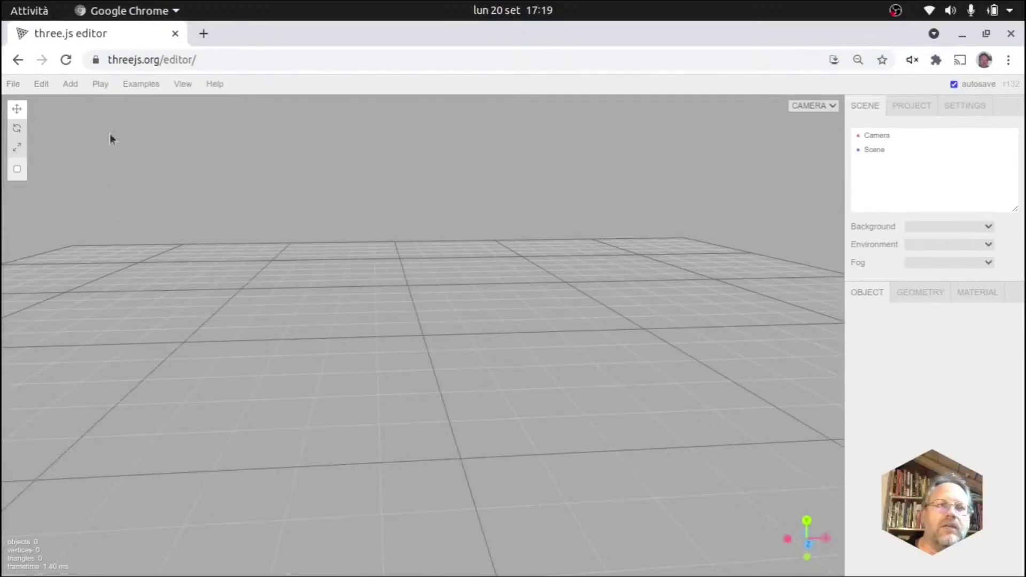
{"action": "mouse_move", "coordinate": [75, 90]}
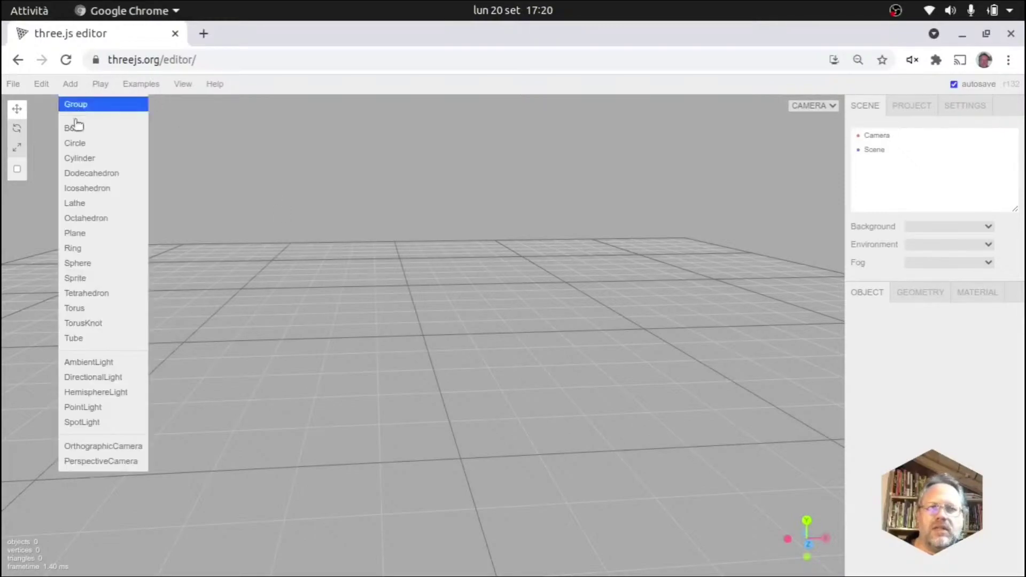
{"action": "left_click", "coordinate": [75, 133]}
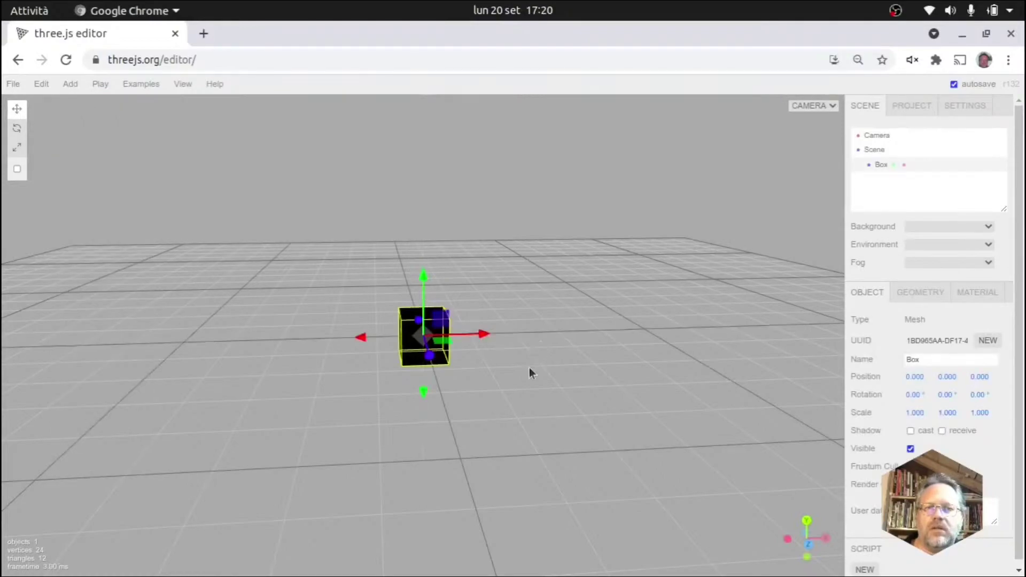
{"action": "left_click_drag", "start_coordinate": [529, 368], "coordinate": [458, 380]}
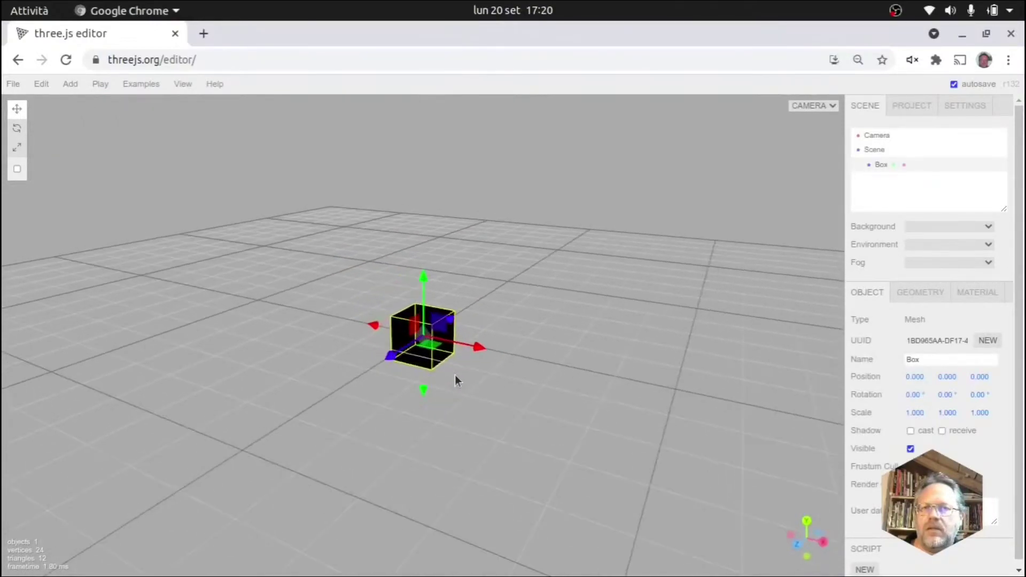
{"action": "left_click_drag", "start_coordinate": [424, 284], "coordinate": [425, 258]}
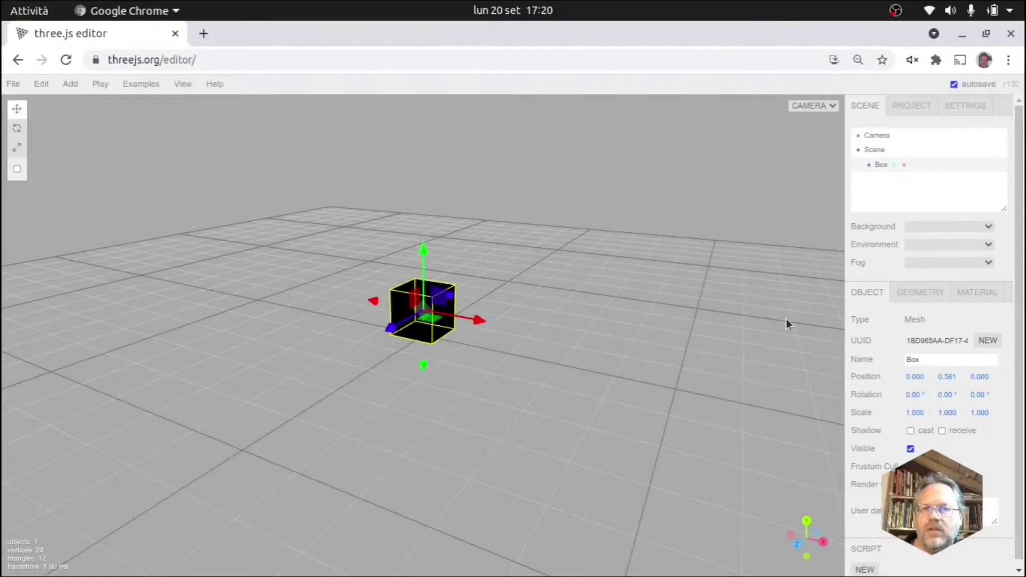
Step: Set the height of the box geometry to 2
{"action": "left_click", "coordinate": [925, 296]}
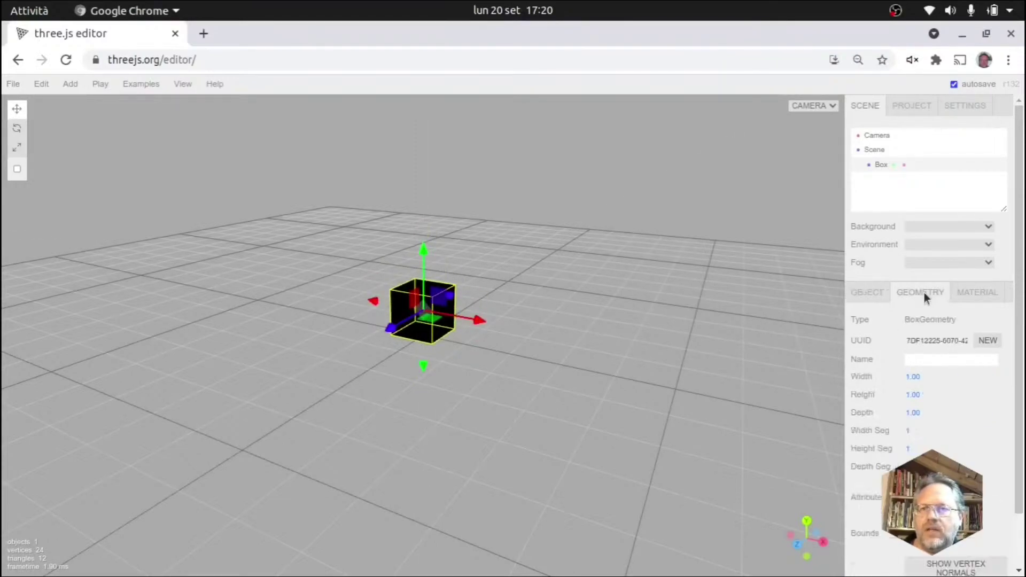
{"action": "left_click", "coordinate": [918, 394]}
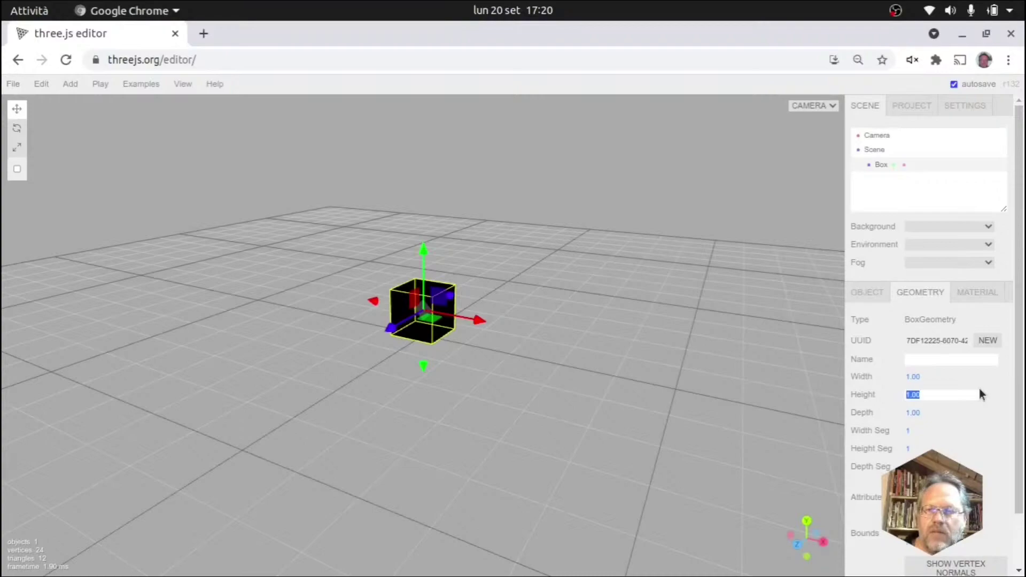
{"action": "type", "text": "2"}
{"action": "key", "text": "Tab"}
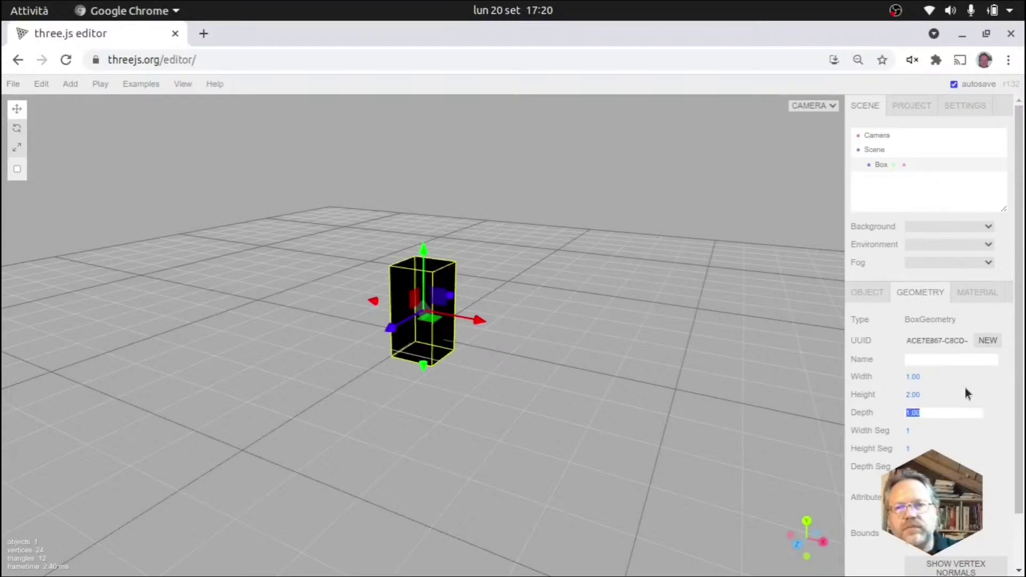
Step: Give the box's material a dark red emissive color
{"action": "left_click", "coordinate": [970, 291]}
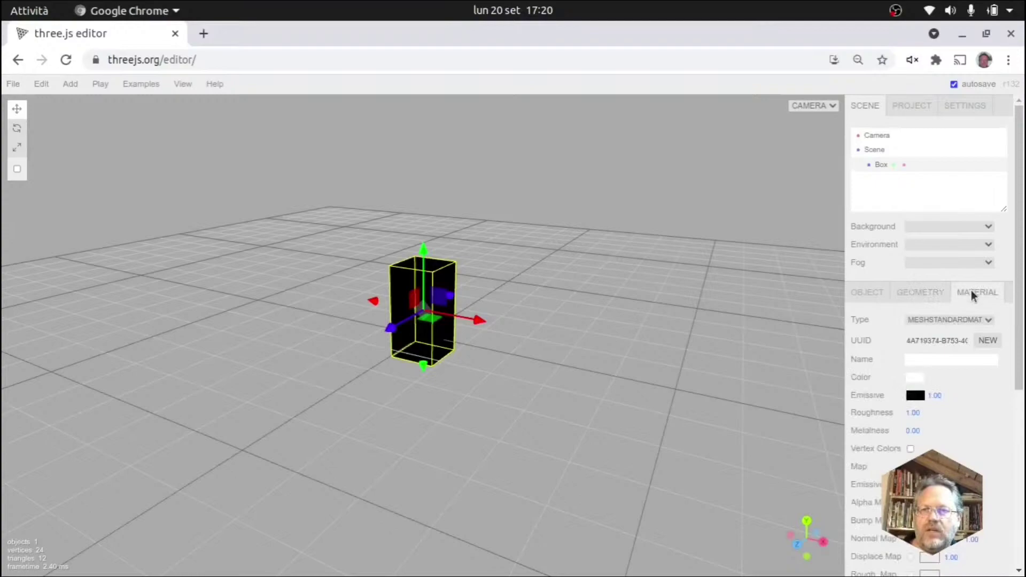
{"action": "left_click", "coordinate": [915, 394]}
{"action": "left_click_drag", "start_coordinate": [894, 447], "coordinate": [898, 436]}
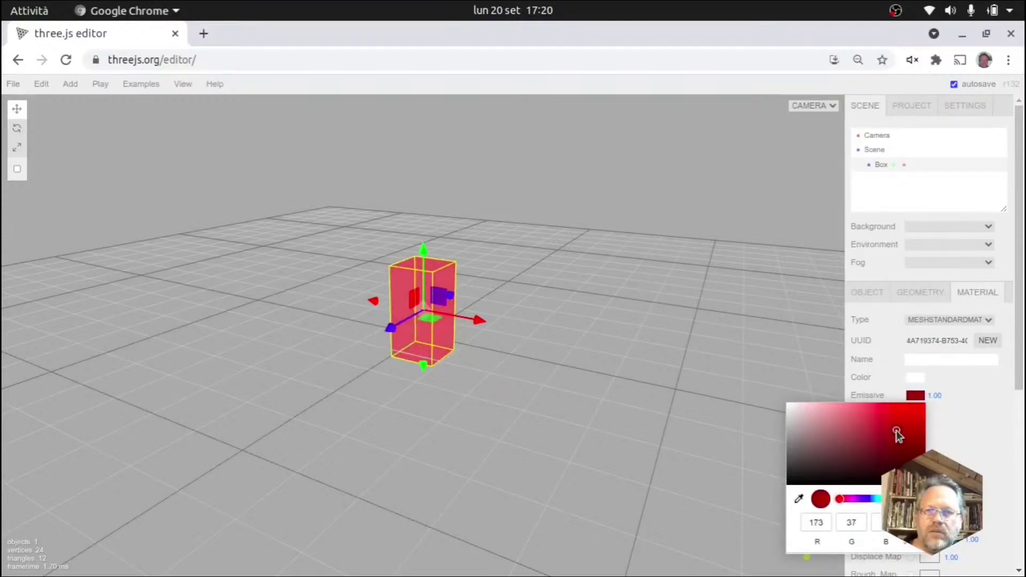
{"action": "left_click", "coordinate": [688, 334]}
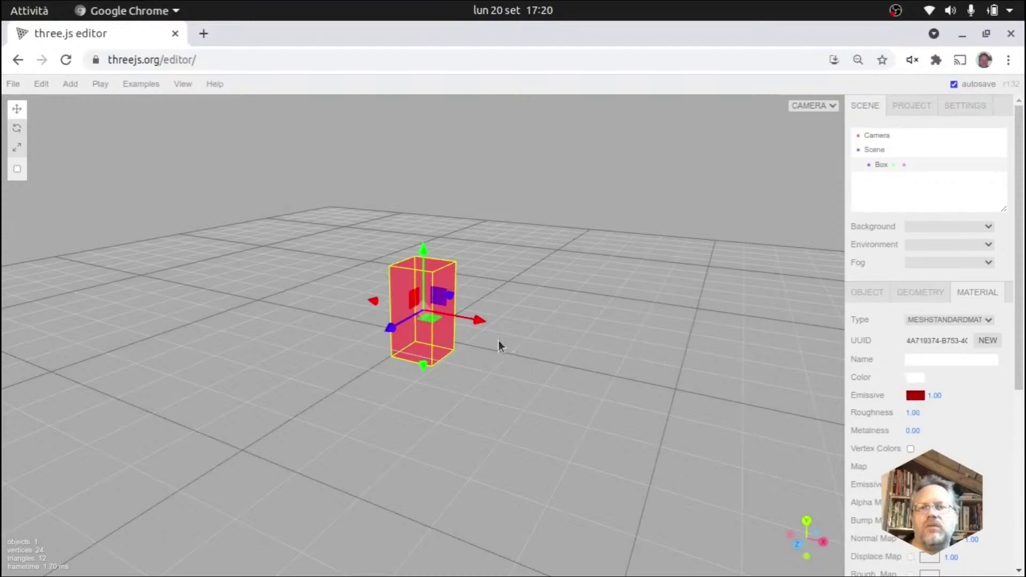
Step: Move the red box along the X axis to the negative side of the grid's center
{"action": "left_click_drag", "start_coordinate": [473, 322], "coordinate": [502, 316]}
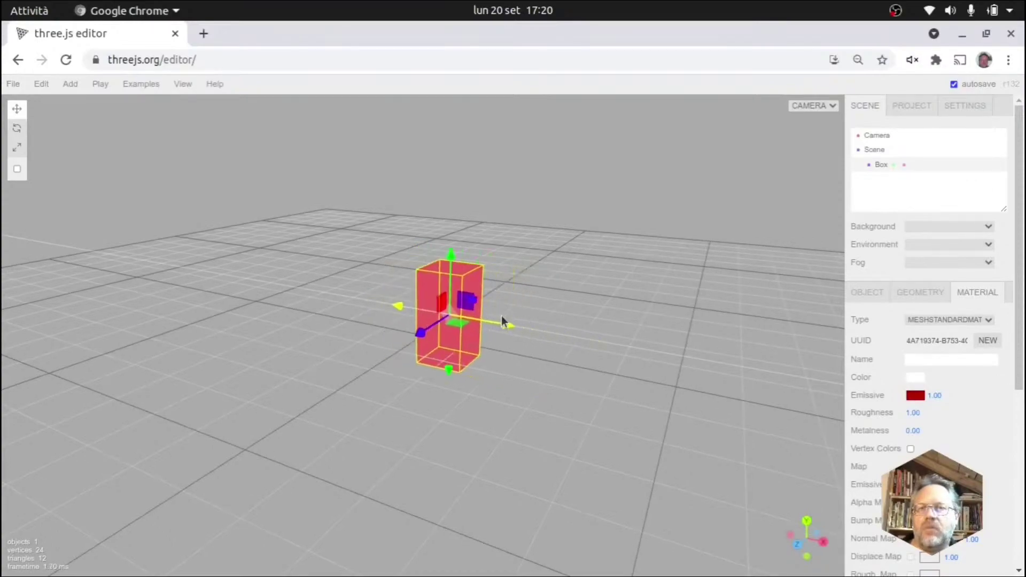
{"action": "left_click_drag", "start_coordinate": [579, 367], "coordinate": [577, 365]}
{"action": "left_click_drag", "start_coordinate": [474, 317], "coordinate": [391, 308]}
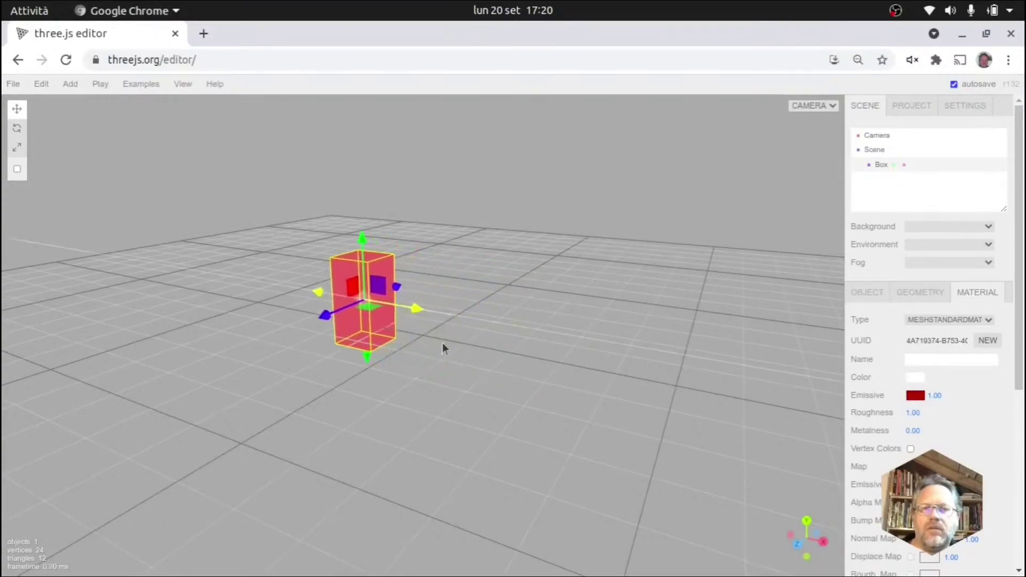
{"action": "left_click", "coordinate": [460, 367]}
{"action": "left_click", "coordinate": [383, 266]}
{"action": "left_click", "coordinate": [453, 278]}
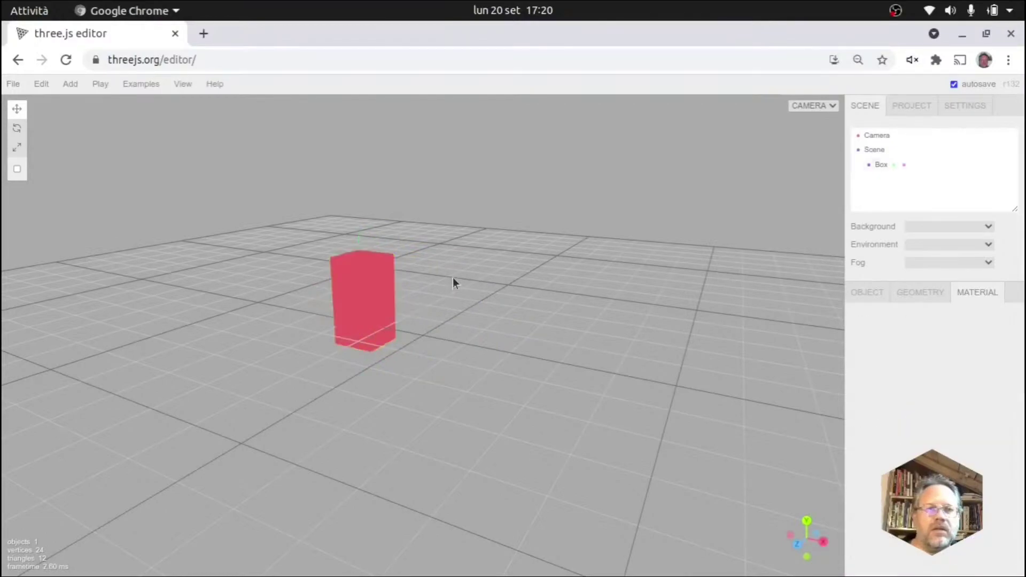
Step: Clone the red box and move the copy along the positive X axis, leaving a gap between the two boxes
{"action": "left_click", "coordinate": [376, 279]}
{"action": "mouse_move", "coordinate": [67, 86]}
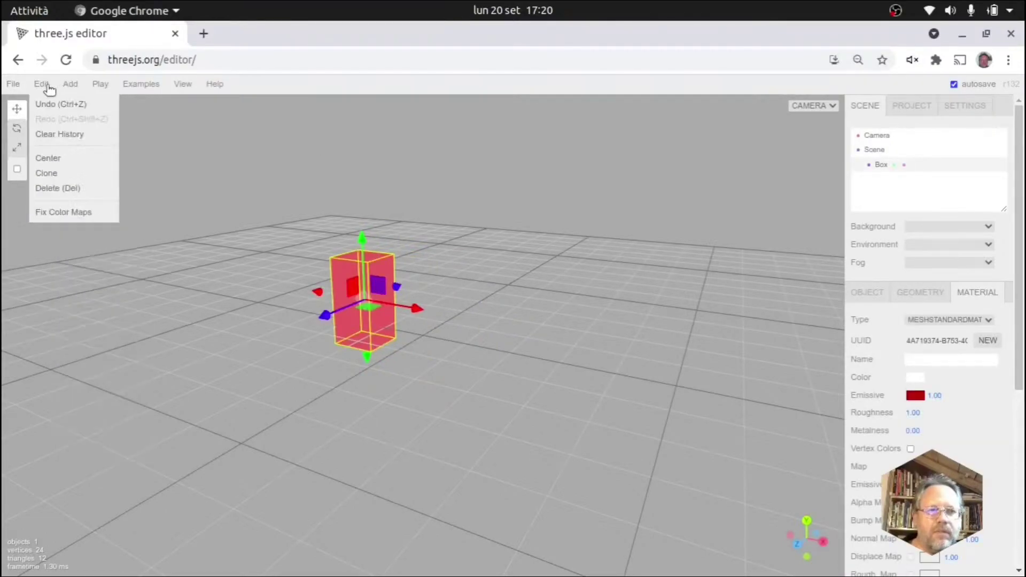
{"action": "mouse_move", "coordinate": [40, 95]}
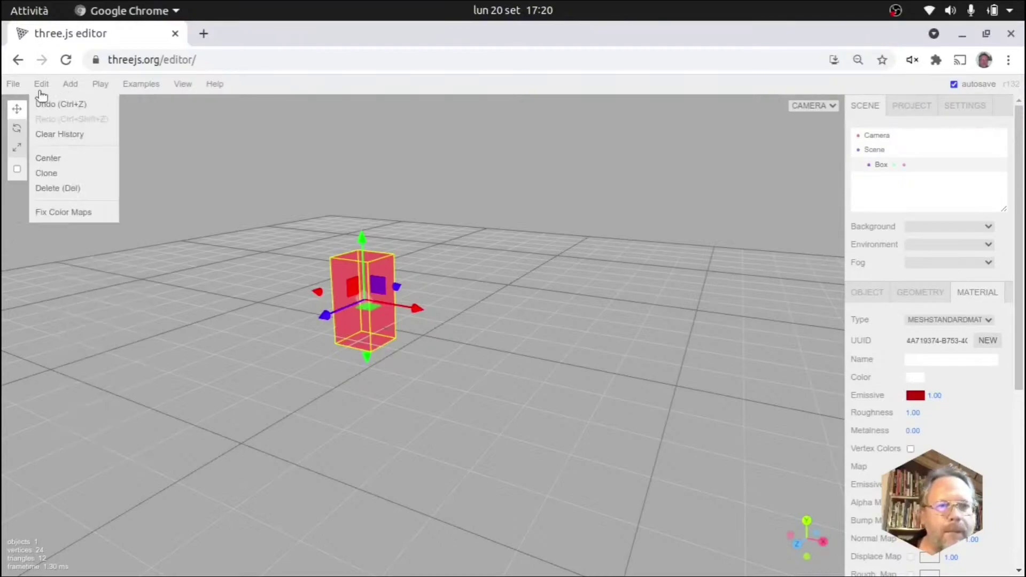
{"action": "left_click", "coordinate": [47, 173]}
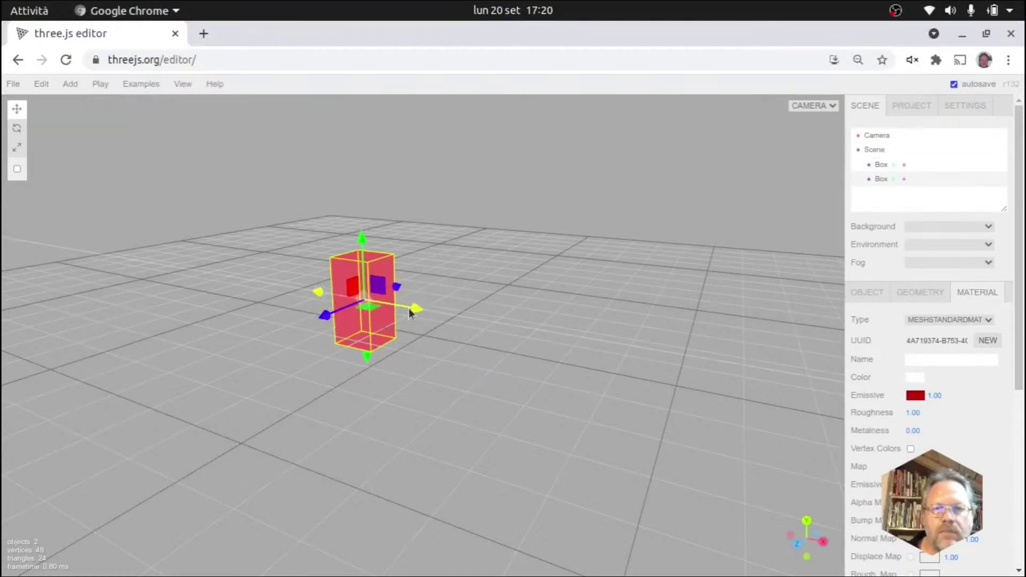
{"action": "left_click_drag", "start_coordinate": [415, 309], "coordinate": [543, 337]}
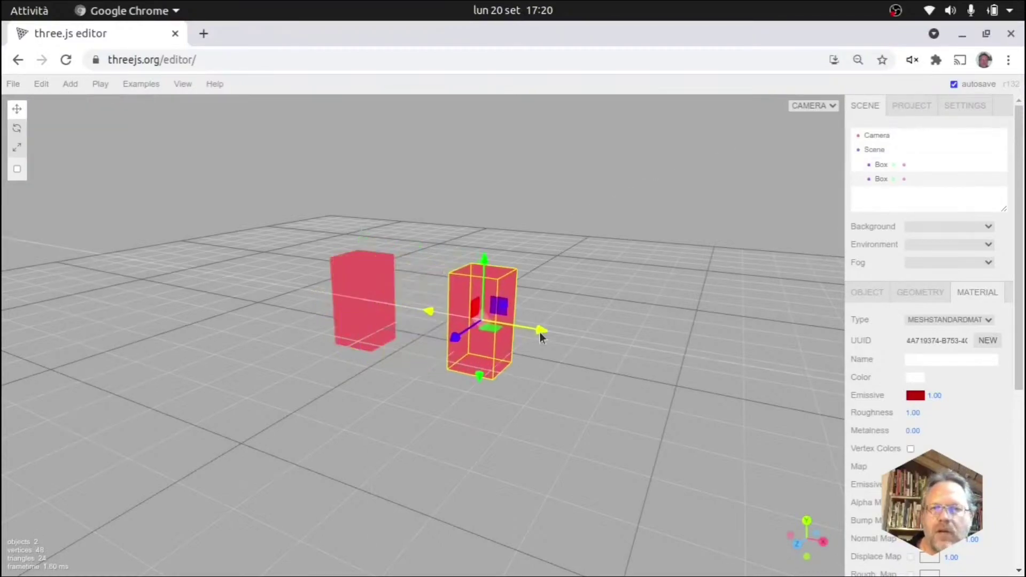
{"action": "left_click", "coordinate": [580, 377]}
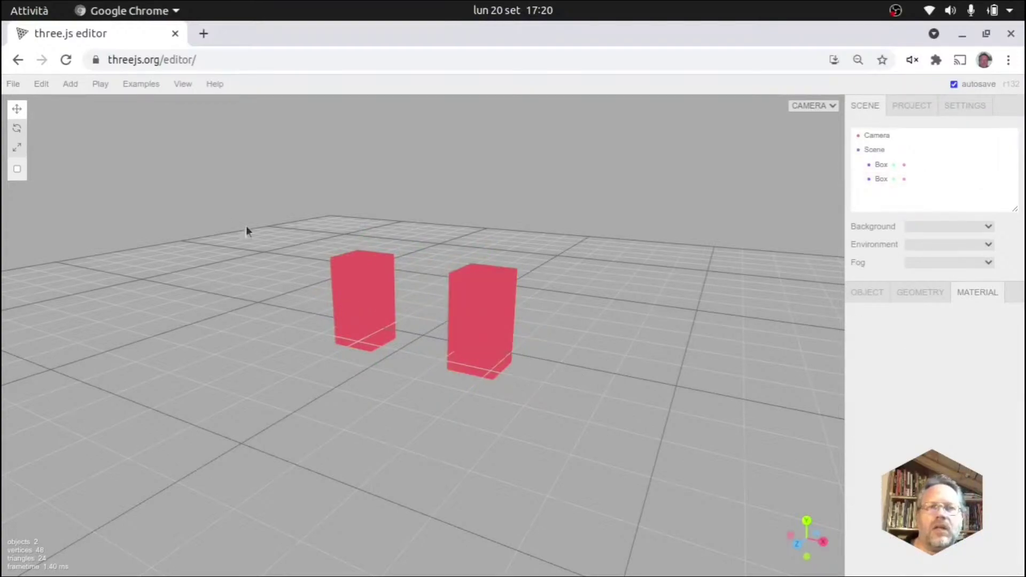
Step: Add a cylinder to the scene with a top radius of 2 and a bottom radius of 3
{"action": "mouse_move", "coordinate": [71, 83]}
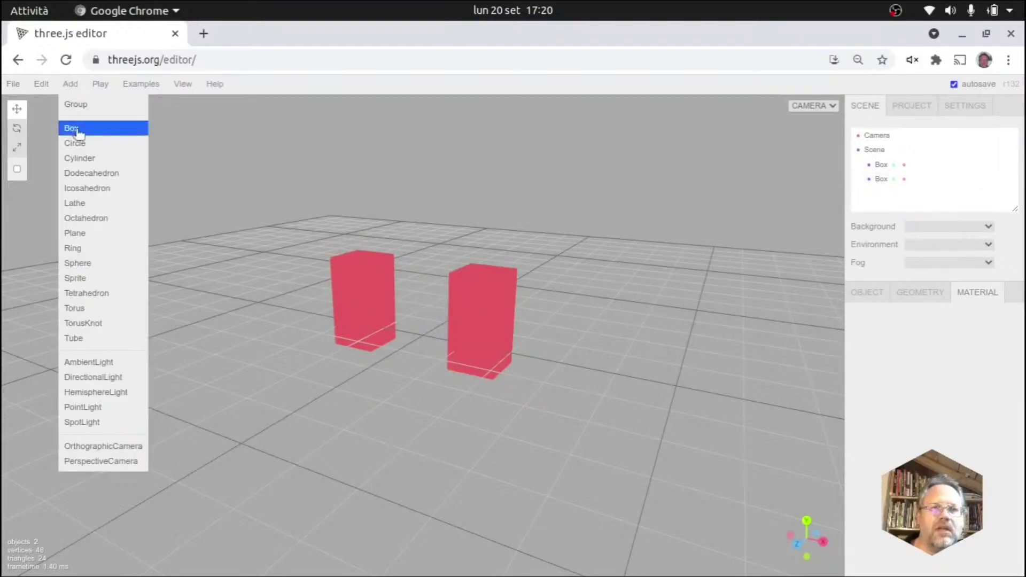
{"action": "left_click", "coordinate": [86, 156]}
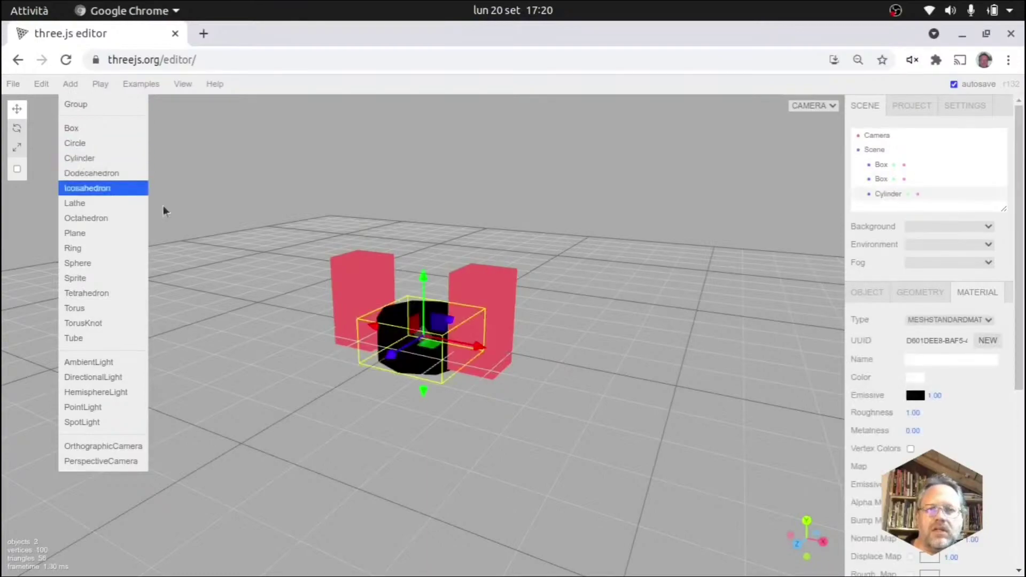
{"action": "left_click", "coordinate": [913, 292]}
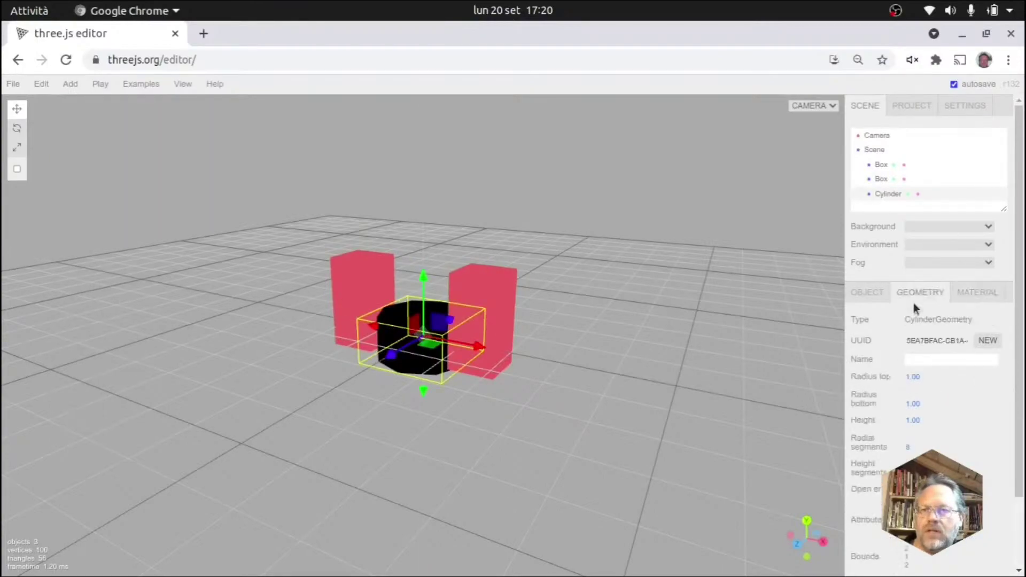
{"action": "left_click", "coordinate": [926, 378]}
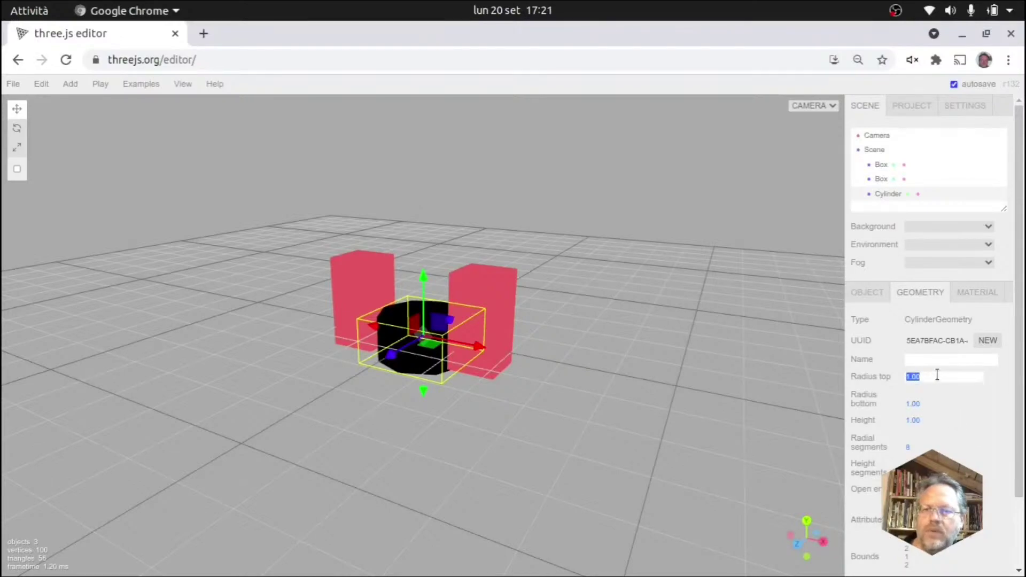
{"action": "type", "text": "2"}
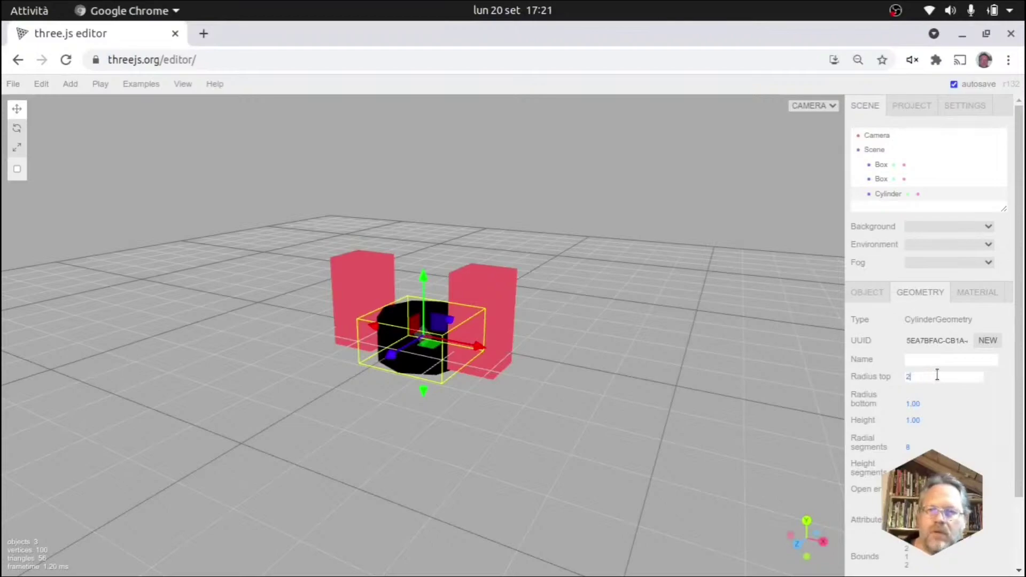
{"action": "left_click", "coordinate": [930, 404]}
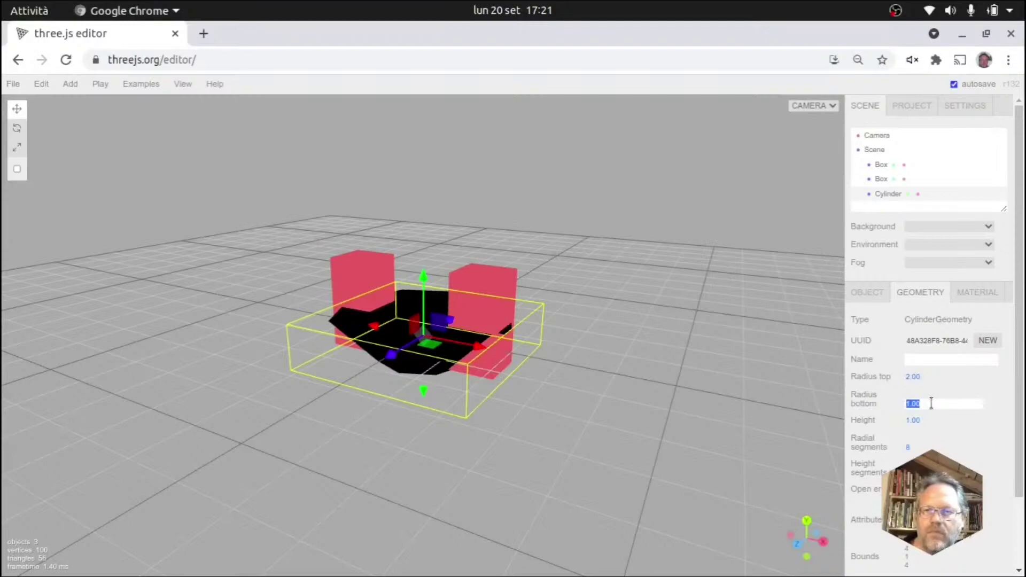
{"action": "type", "text": "3"}
{"action": "key", "text": "Return"}
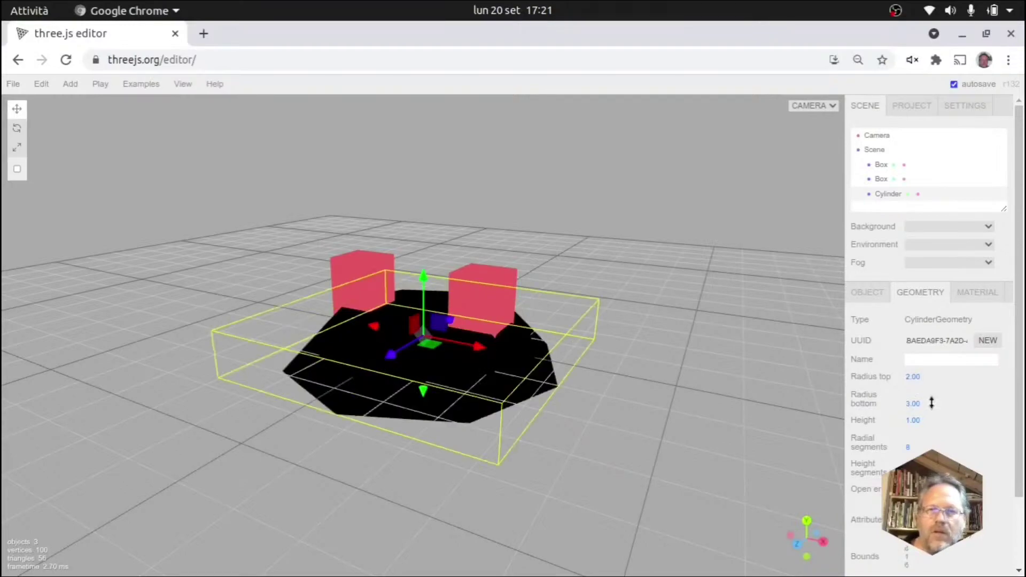
Step: Raise the cylinder along the Y axis so that it sits on top of the two red boxes
{"action": "left_click_drag", "start_coordinate": [436, 368], "coordinate": [439, 208]}
{"action": "left_click_drag", "start_coordinate": [563, 360], "coordinate": [565, 333]}
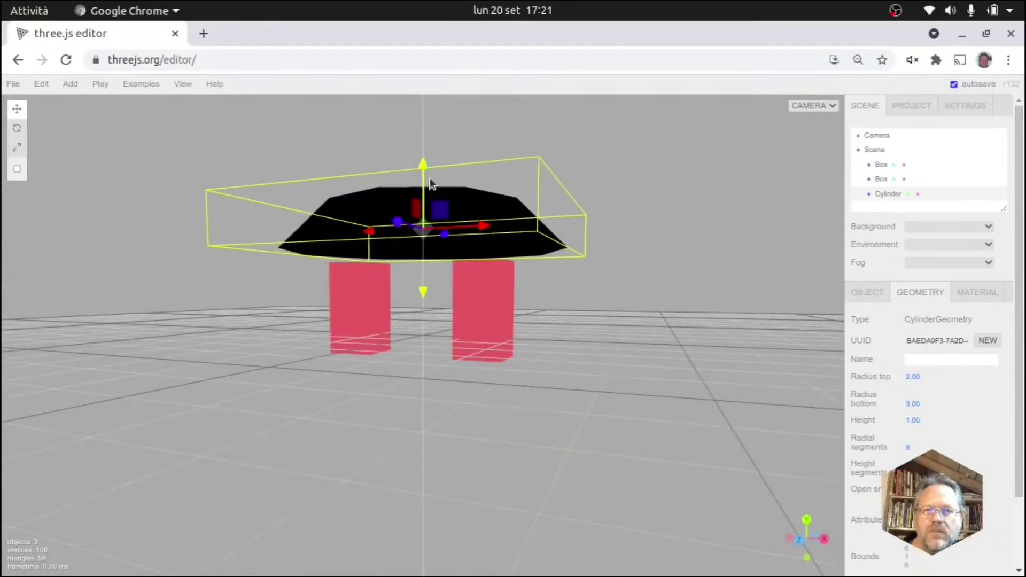
{"action": "left_click_drag", "start_coordinate": [423, 181], "coordinate": [423, 198]}
{"action": "left_click_drag", "start_coordinate": [571, 367], "coordinate": [584, 387]}
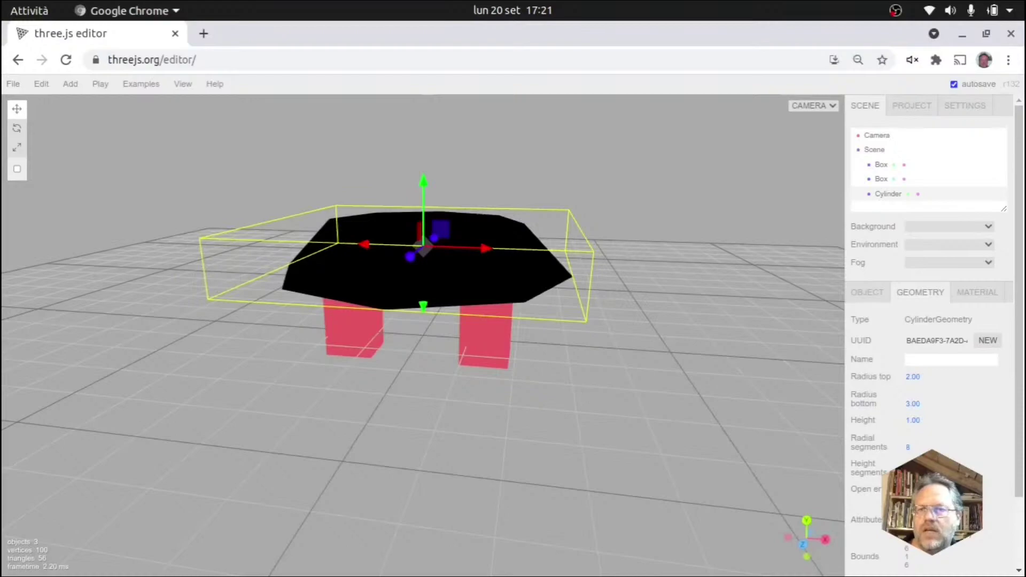
Step: Smooth the cylinder's outline by setting its radial segments to 32
{"action": "left_click", "coordinate": [907, 447]}
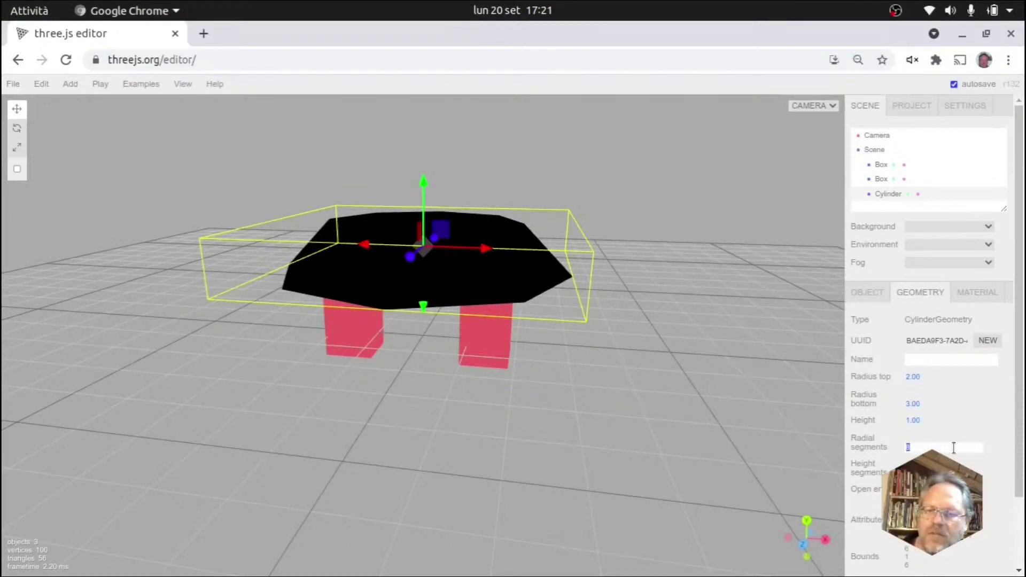
{"action": "type", "text": "32"}
{"action": "key", "text": "Return"}
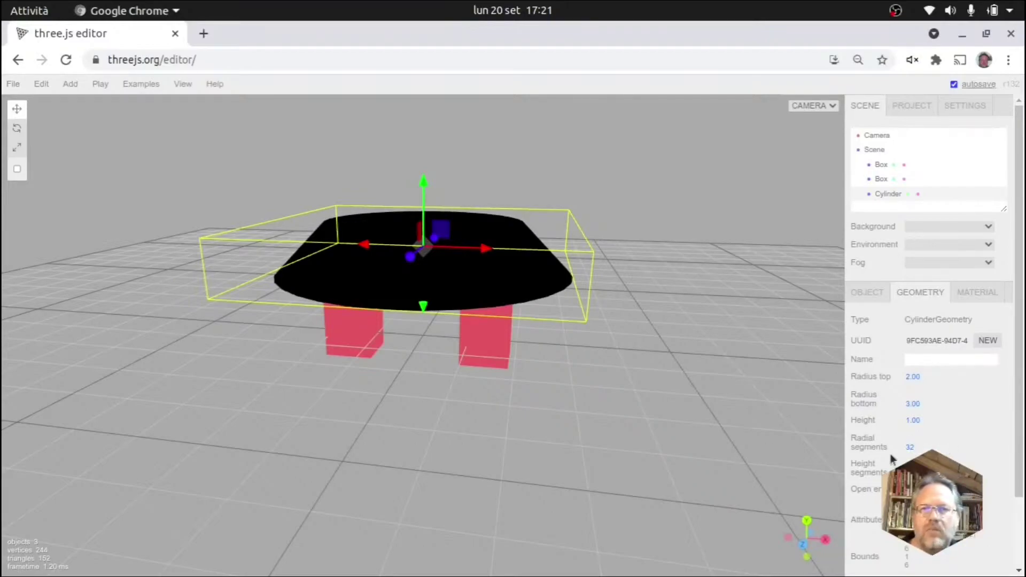
{"action": "left_click_drag", "start_coordinate": [759, 390], "coordinate": [594, 482]}
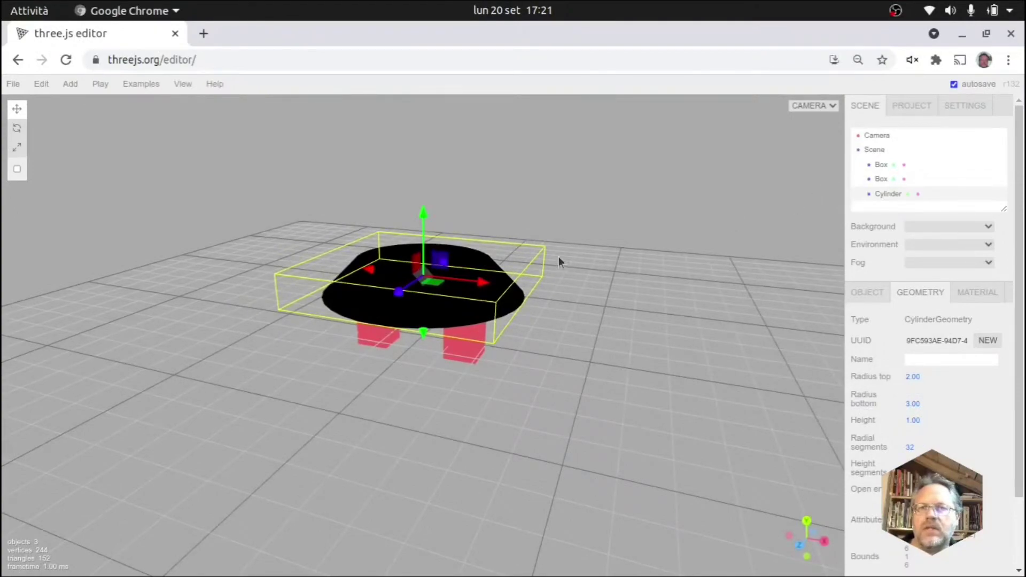
{"action": "left_click", "coordinate": [534, 380]}
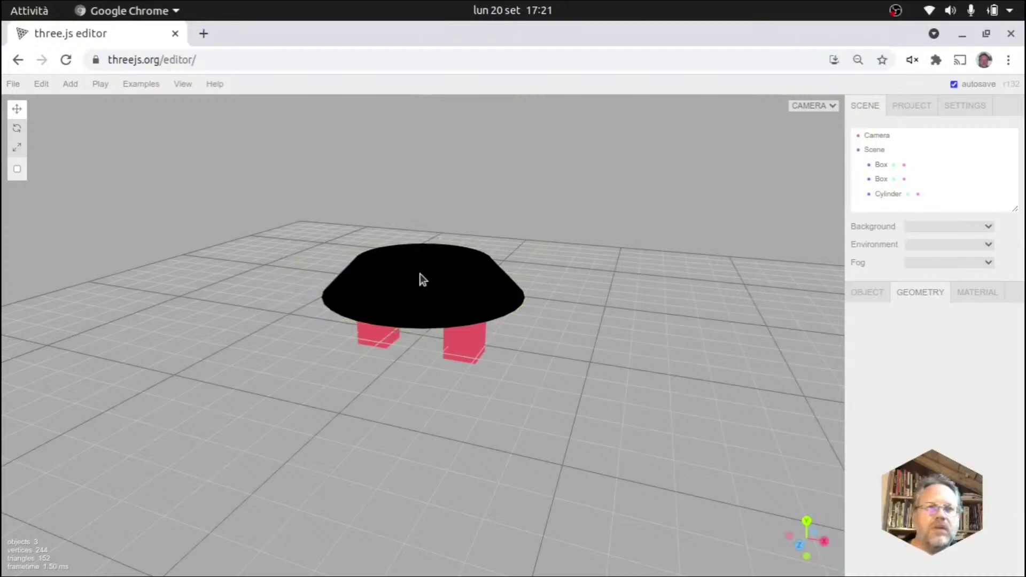
Step: Add a group to the scene, place the cylinder and both boxes inside it, and expand it in the scene hierarchy
{"action": "mouse_move", "coordinate": [7, 88]}
{"action": "mouse_move", "coordinate": [70, 84]}
{"action": "left_click", "coordinate": [73, 104]}
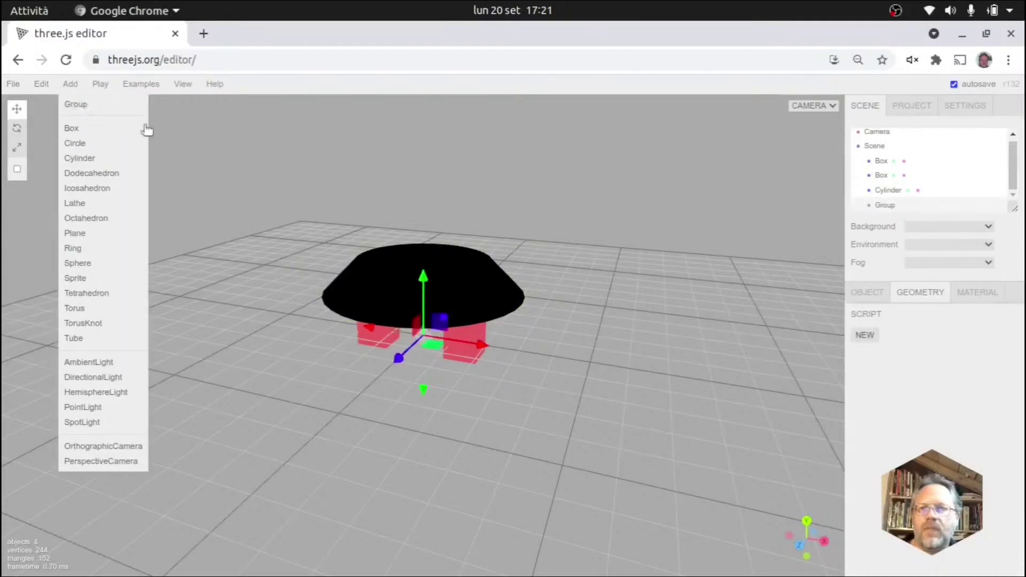
{"action": "left_click_drag", "start_coordinate": [888, 205], "coordinate": [890, 160]}
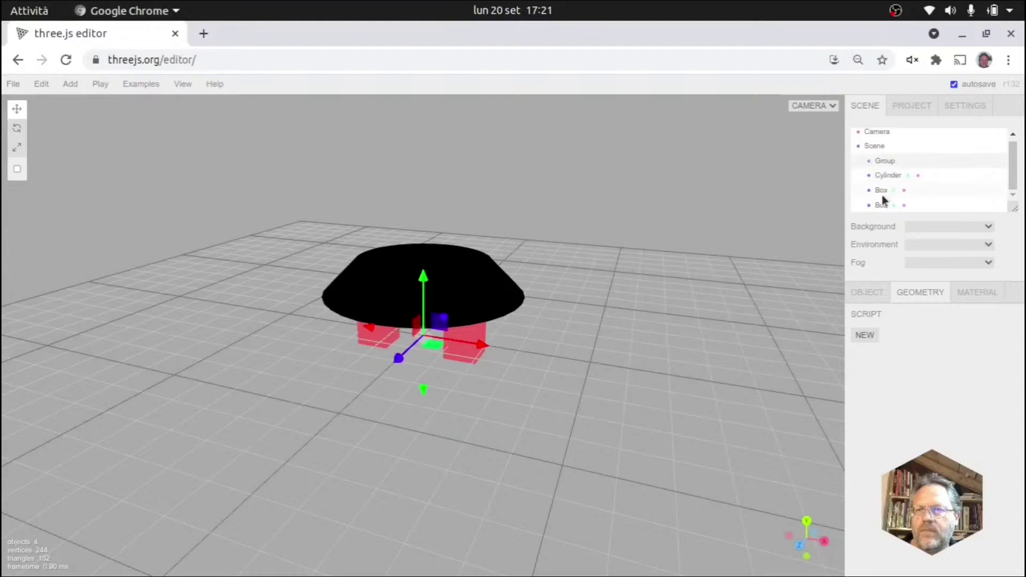
{"action": "left_click_drag", "start_coordinate": [894, 176], "coordinate": [888, 165]}
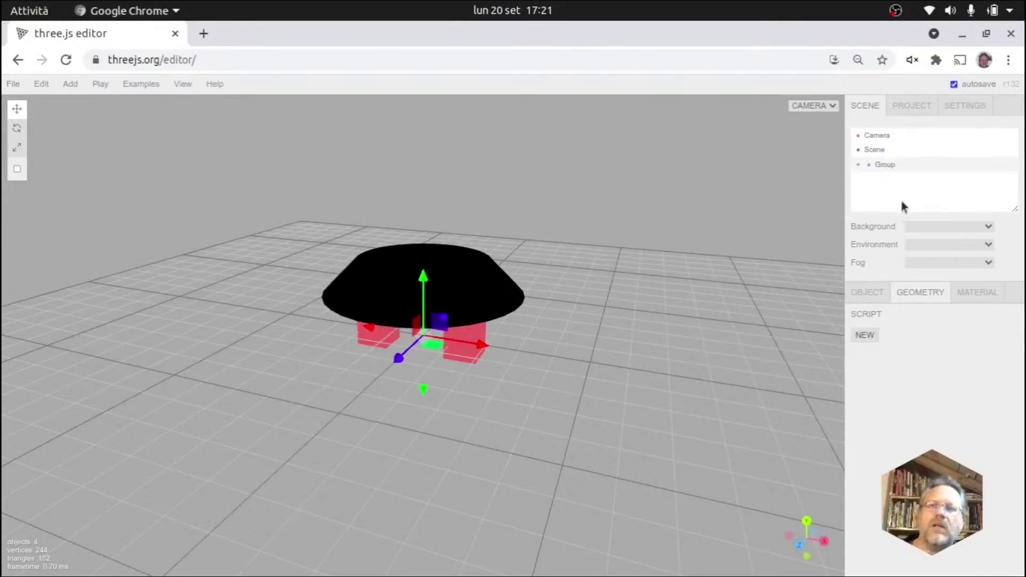
{"action": "left_click", "coordinate": [859, 166]}
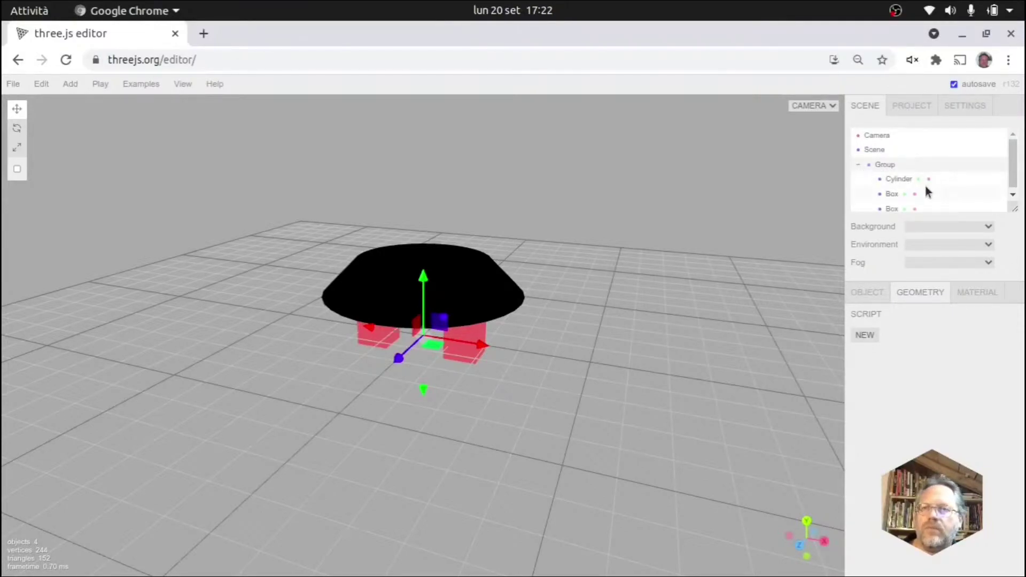
{"action": "scroll", "coordinate": [925, 186], "scroll_direction": "down", "scroll_amount": 1}
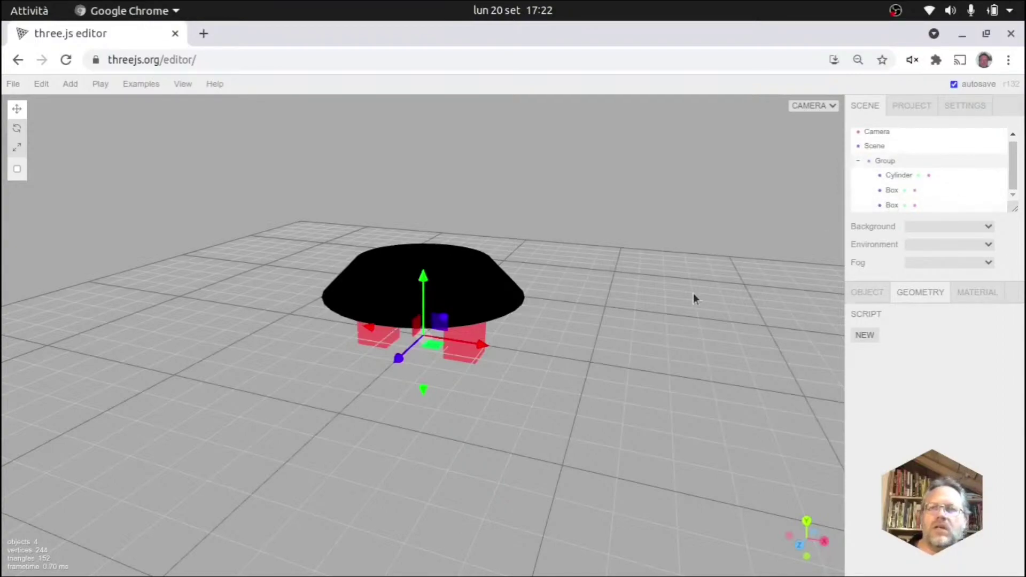
Step: Select the group, review the available export formats including GLTF, and inspect the finished model without exporting it
{"action": "left_click", "coordinate": [891, 161]}
{"action": "mouse_move", "coordinate": [16, 85]}
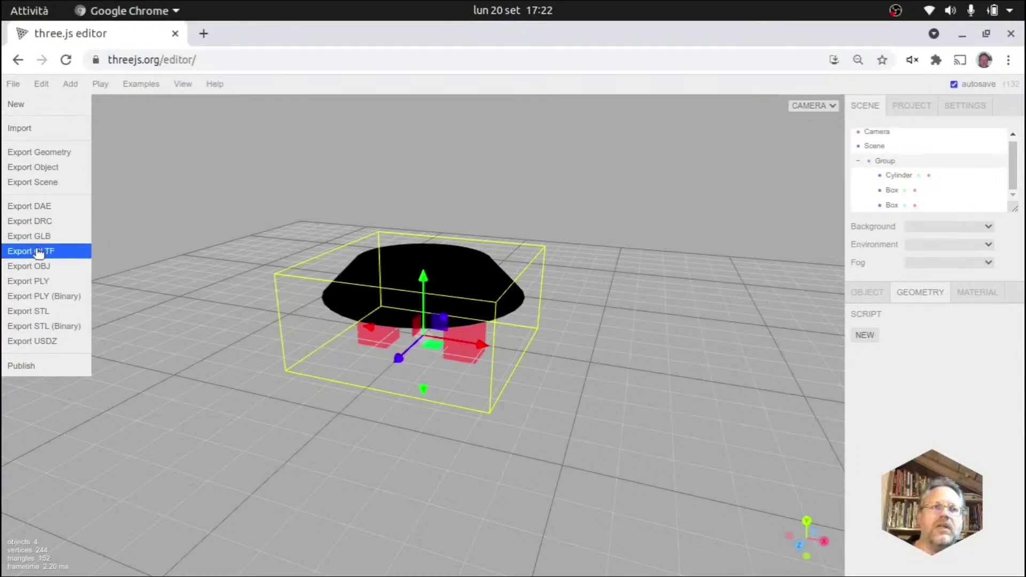
{"action": "left_click", "coordinate": [164, 242]}
{"action": "left_click_drag", "start_coordinate": [595, 342], "coordinate": [571, 346]}
{"action": "scroll", "coordinate": [561, 362], "scroll_direction": "up", "scroll_amount": 4}
{"action": "scroll", "coordinate": [561, 361], "scroll_direction": "down", "scroll_amount": 2}
{"action": "scroll", "coordinate": [570, 347], "scroll_direction": "down", "scroll_amount": 2}
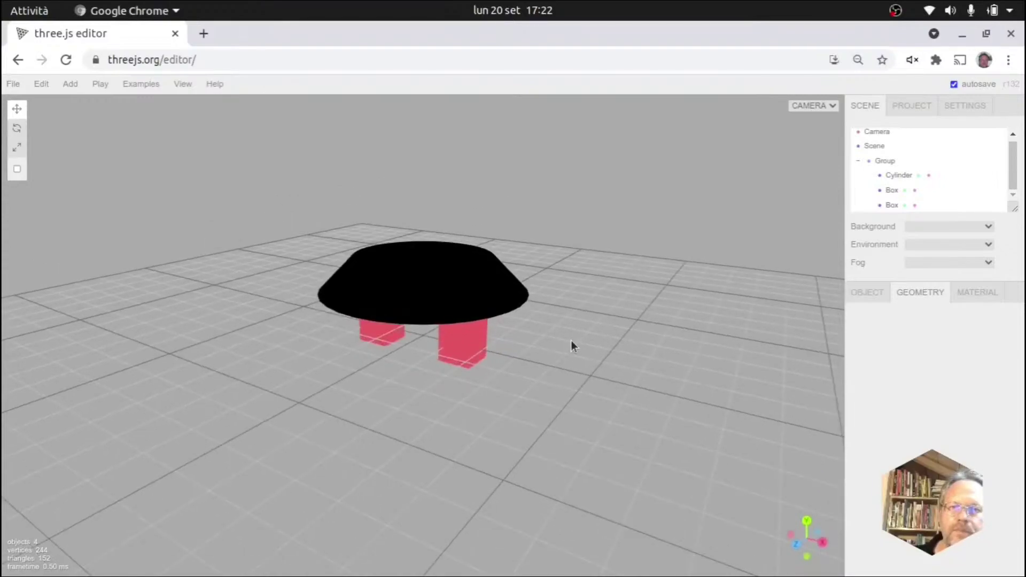
{"action": "left_click", "coordinate": [896, 10]}
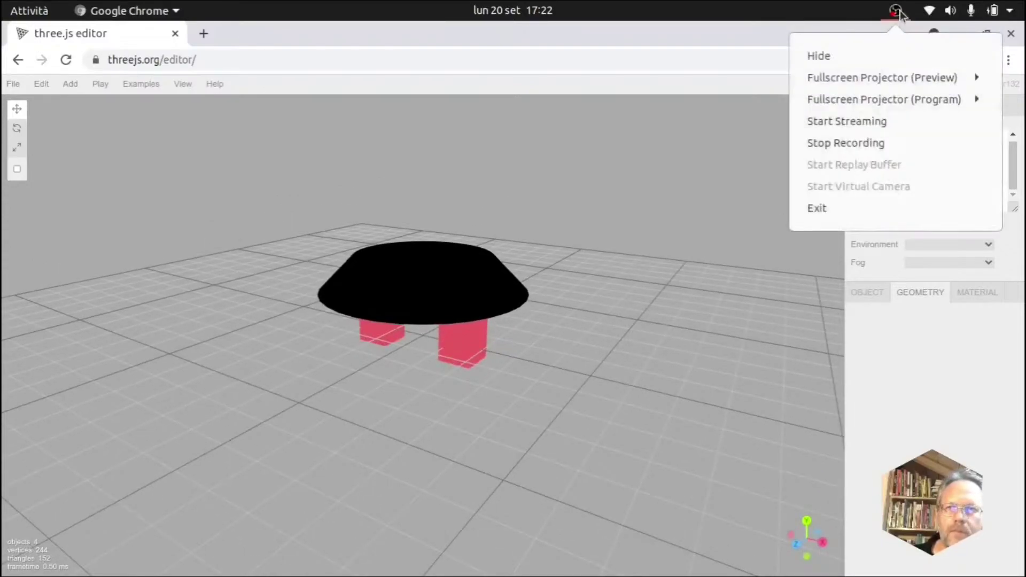
{"action": "left_click", "coordinate": [863, 141]}
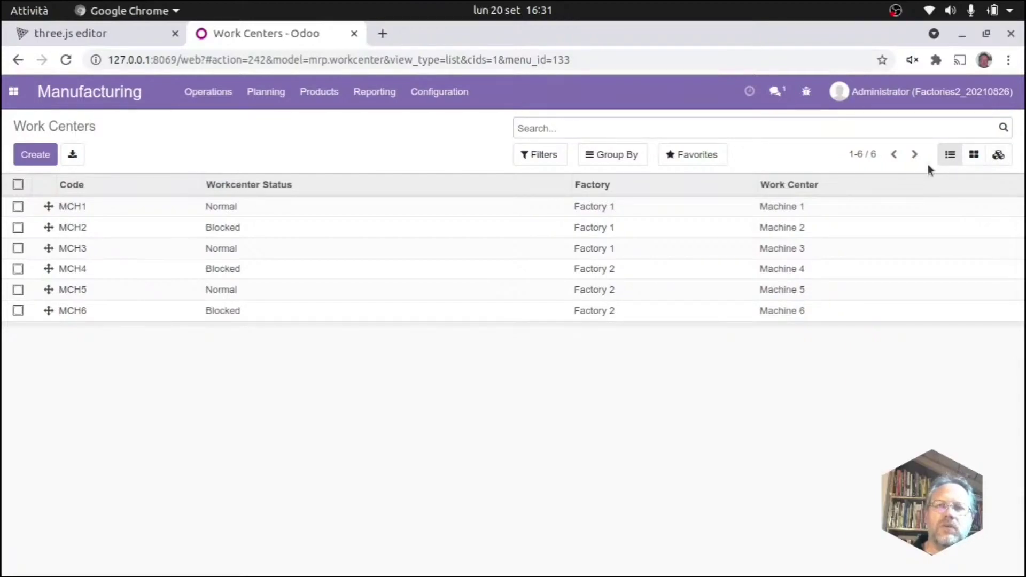
Step: In Odoo Manufacturing, display the work centers as kanban cards and in the 3D view of Factory 1
{"action": "left_click", "coordinate": [974, 156]}
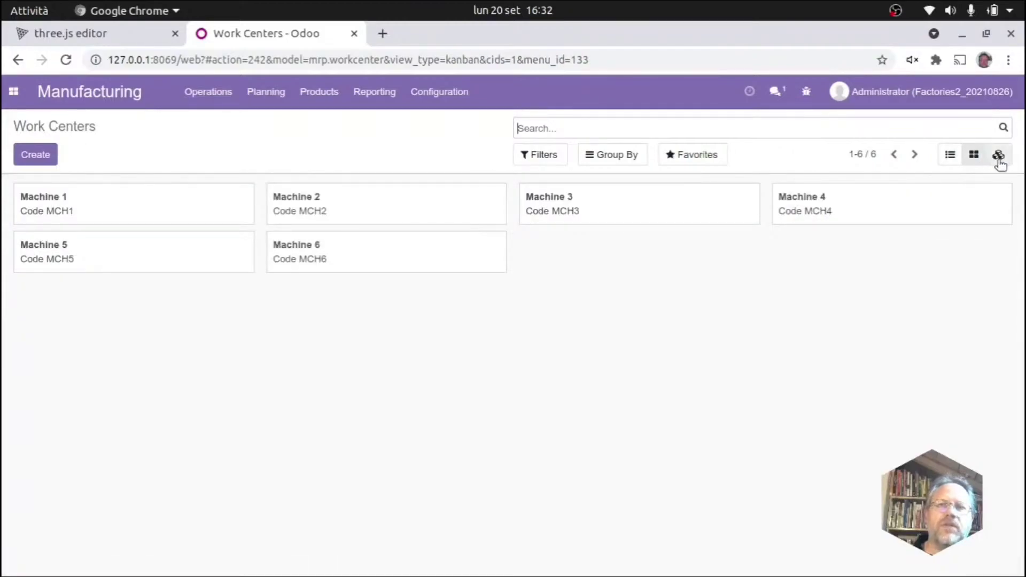
{"action": "left_click", "coordinate": [998, 159]}
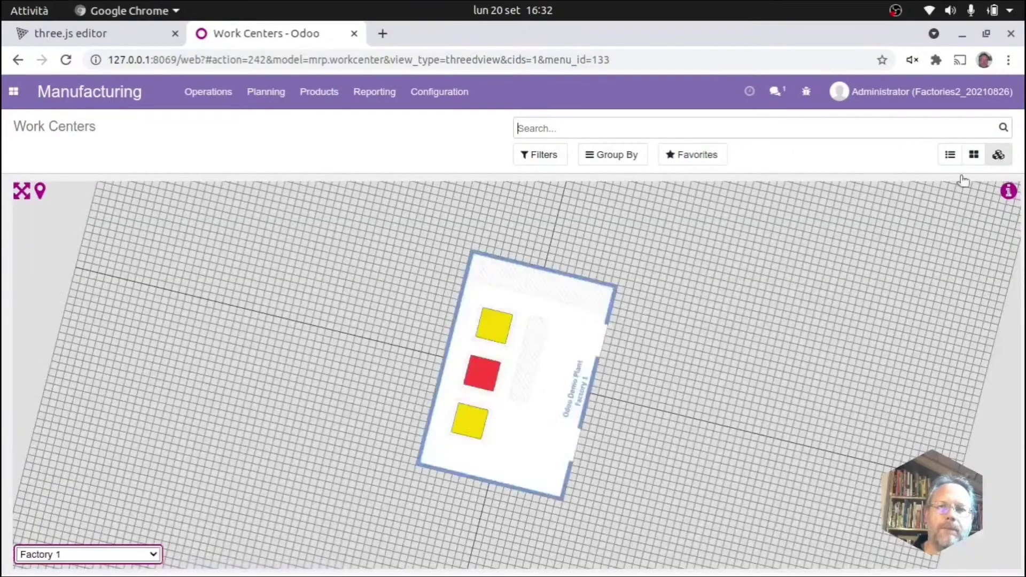
Step: Inspect the three machines on the Factory 1 floor plan from low and closer angles in the 3D work centers view
{"action": "left_click_drag", "start_coordinate": [632, 362], "coordinate": [598, 353]}
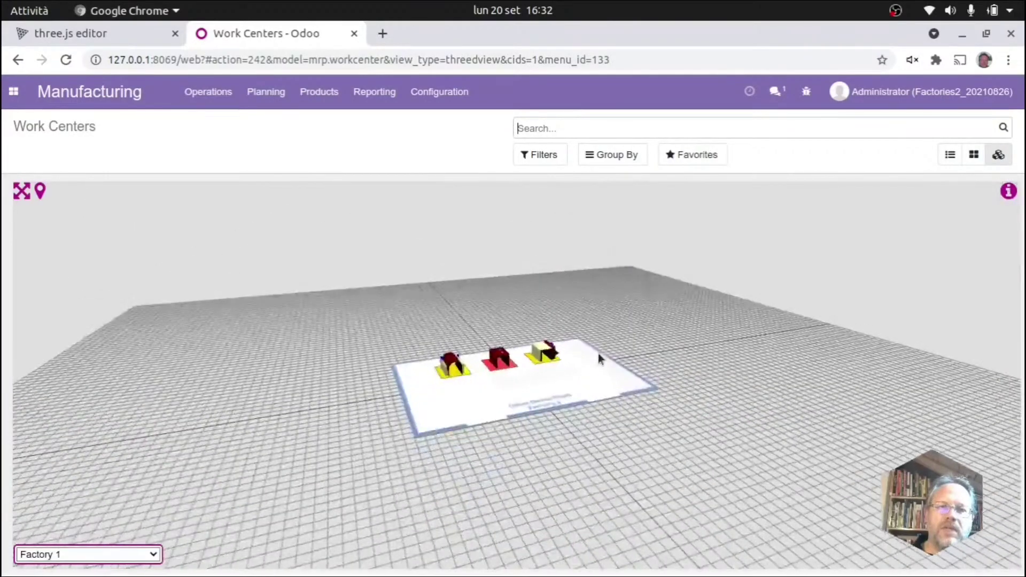
{"action": "scroll", "coordinate": [575, 378], "scroll_direction": "up", "scroll_amount": 6}
{"action": "scroll", "coordinate": [607, 385], "scroll_direction": "up", "scroll_amount": 2}
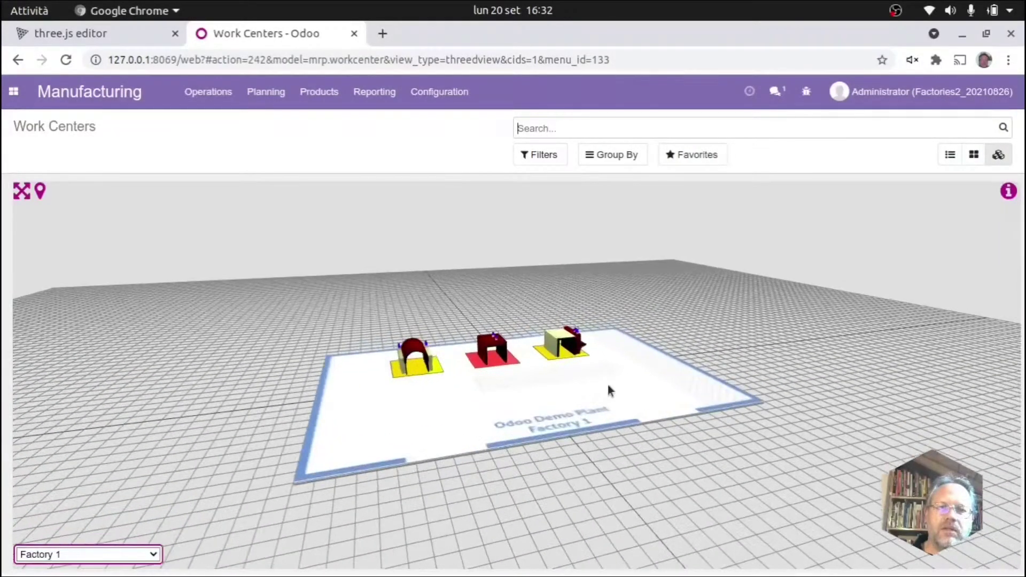
{"action": "scroll", "coordinate": [613, 384], "scroll_direction": "up", "scroll_amount": 3}
{"action": "left_click_drag", "start_coordinate": [615, 389], "coordinate": [608, 336]}
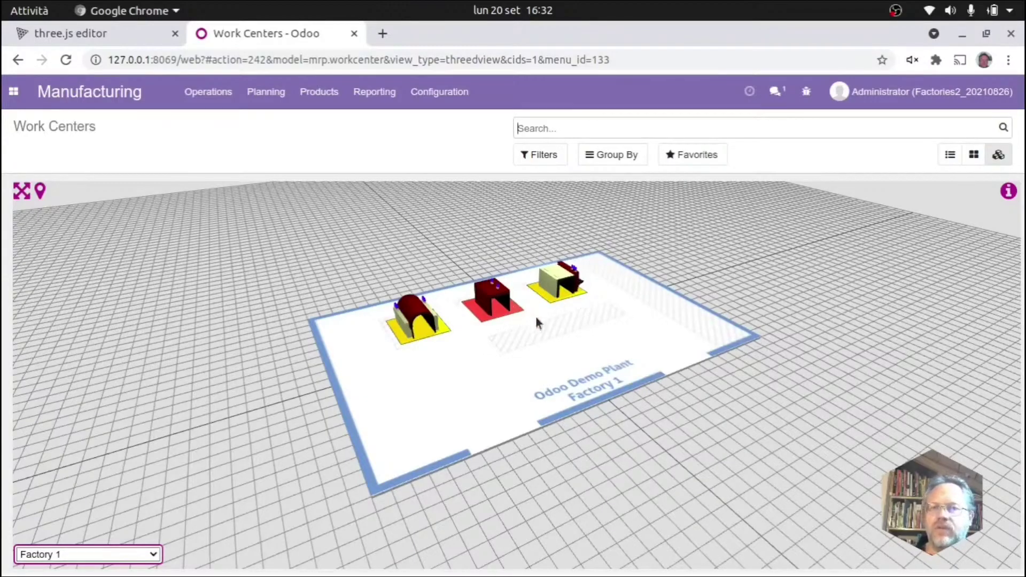
{"action": "scroll", "coordinate": [532, 342], "scroll_direction": "up", "scroll_amount": 1}
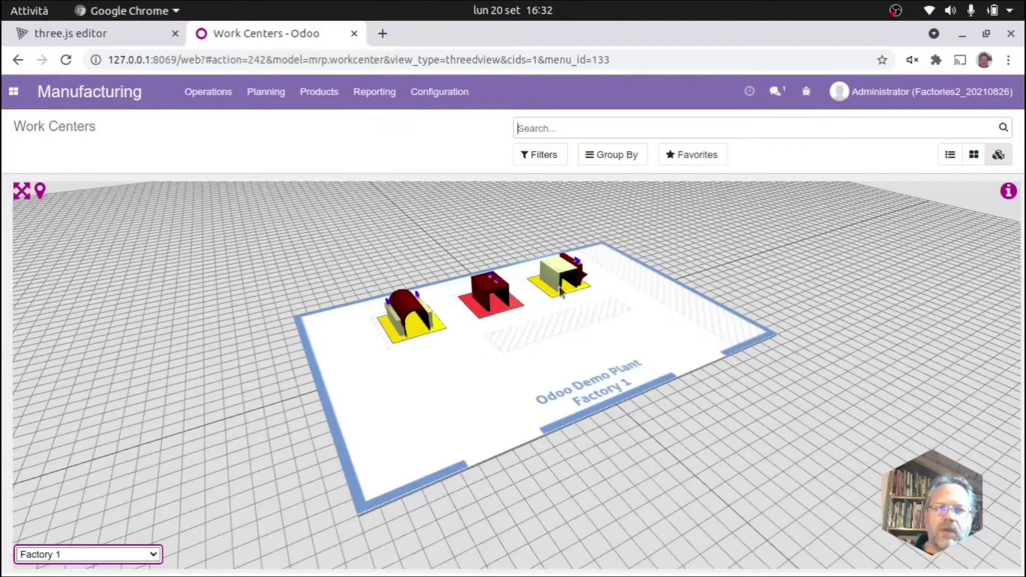
Step: Expand the 3D view to fill the page and the whole screen, inspect Factory 1 there, and restore the normal layout
{"action": "left_click", "coordinate": [20, 194]}
{"action": "left_click_drag", "start_coordinate": [459, 309], "coordinate": [441, 322]}
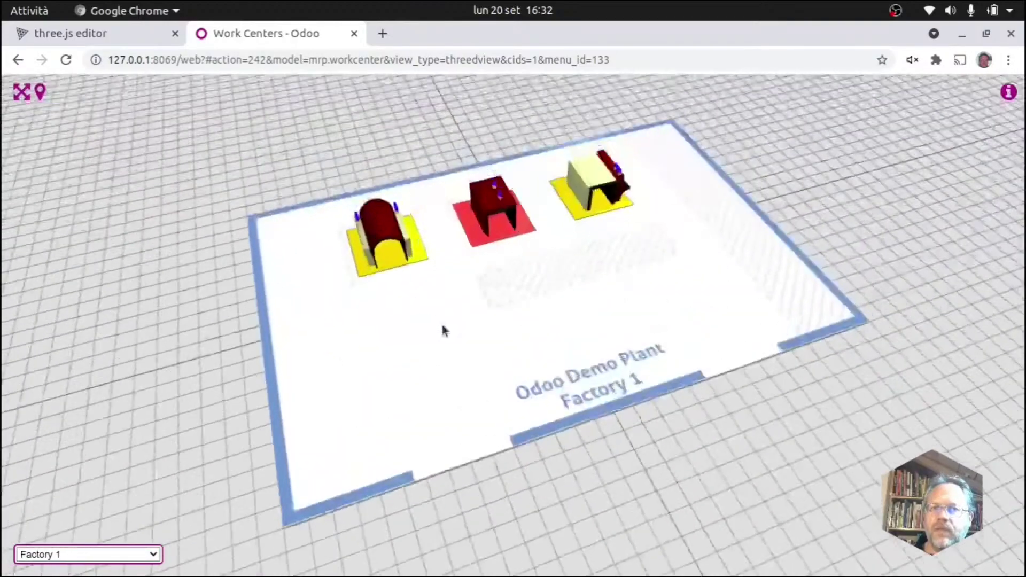
{"action": "left_click_drag", "start_coordinate": [507, 316], "coordinate": [520, 308]}
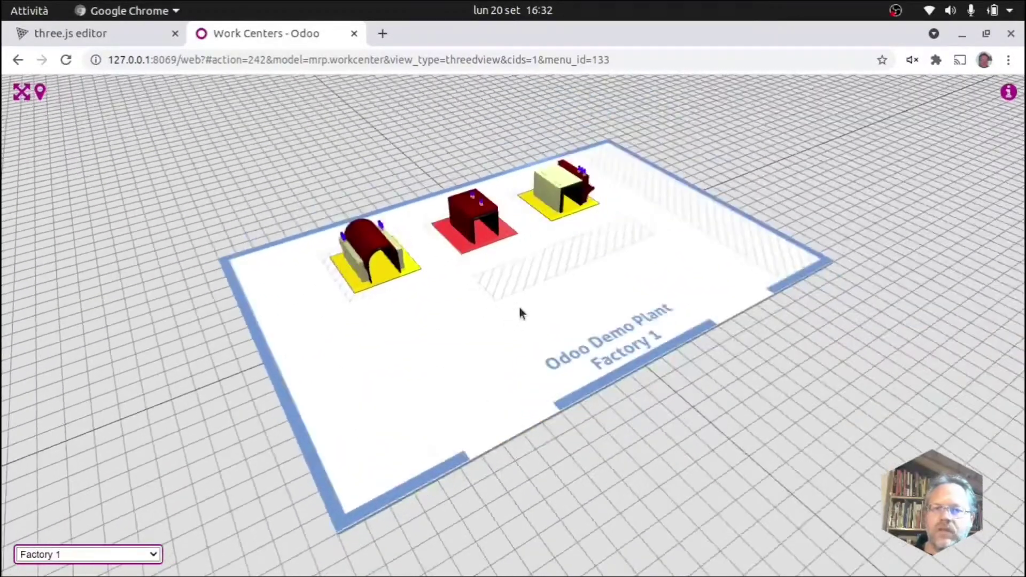
{"action": "key", "text": "F11"}
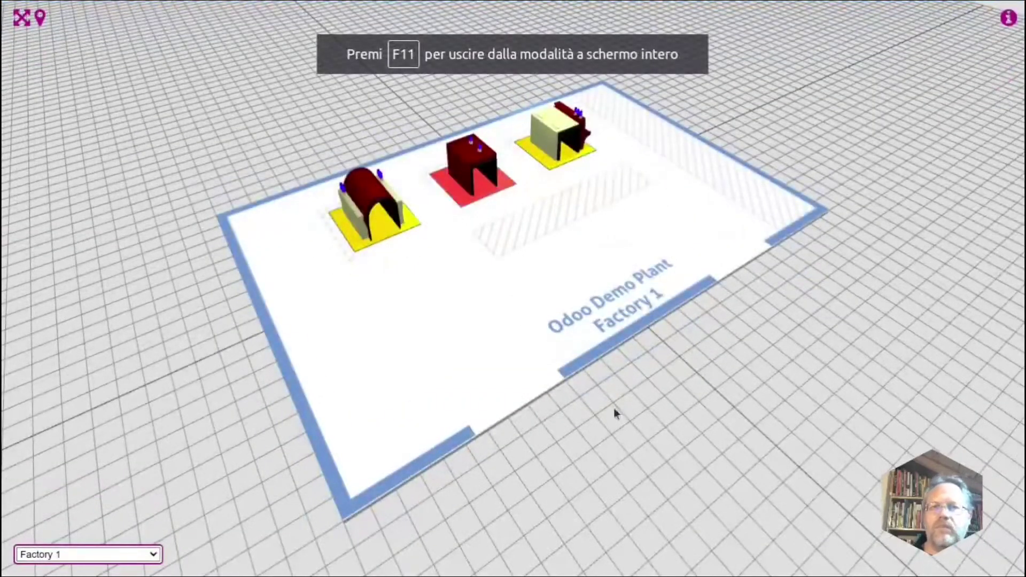
{"action": "left_click_drag", "start_coordinate": [613, 409], "coordinate": [622, 396]}
{"action": "left_click_drag", "start_coordinate": [490, 270], "coordinate": [549, 347]}
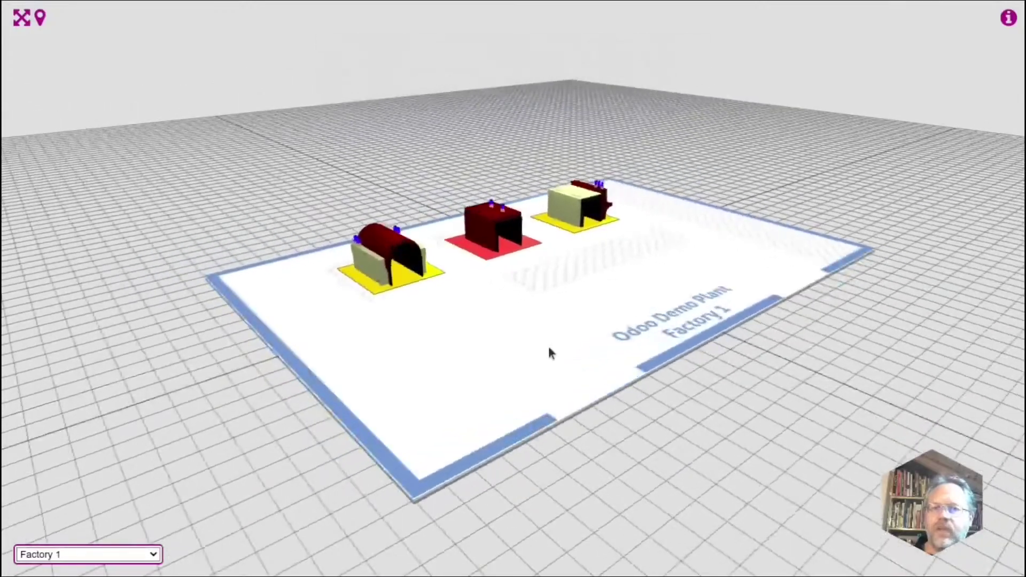
{"action": "key", "text": "F11"}
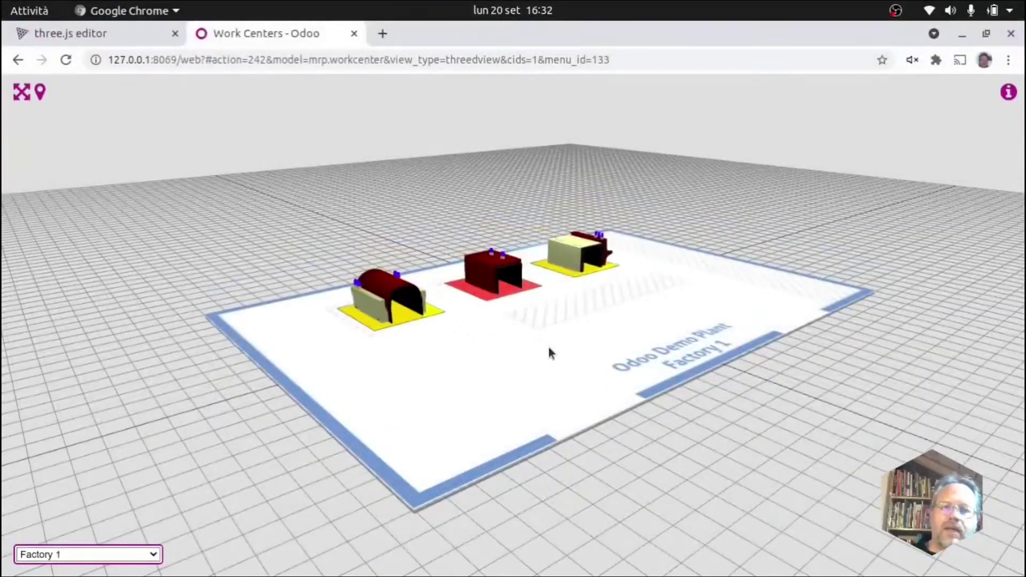
{"action": "left_click", "coordinate": [21, 92]}
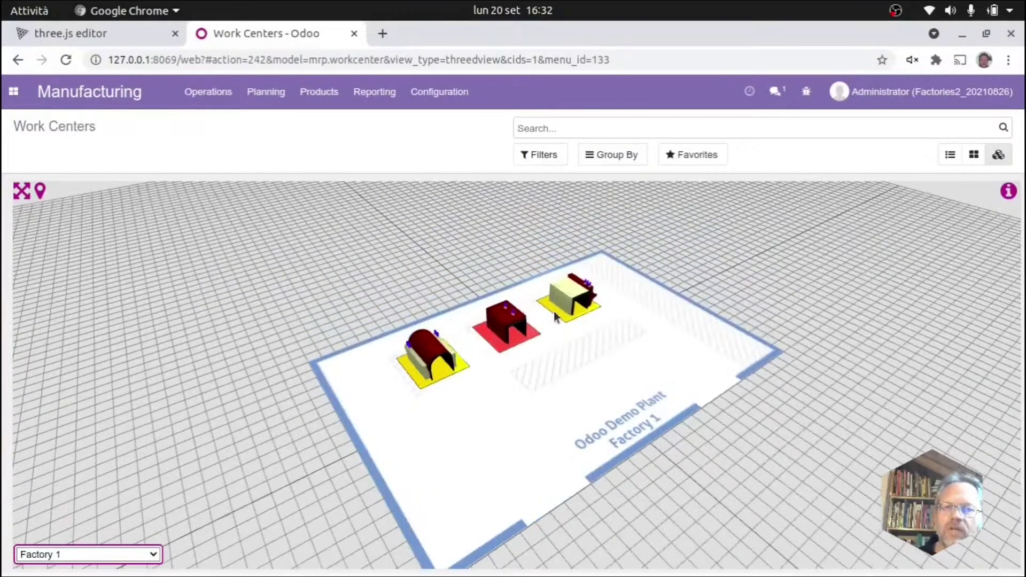
Step: Check the production information of the Factory 1 machines, including MCH3 and MCH1, in the 3D view
{"action": "left_click", "coordinate": [557, 315]}
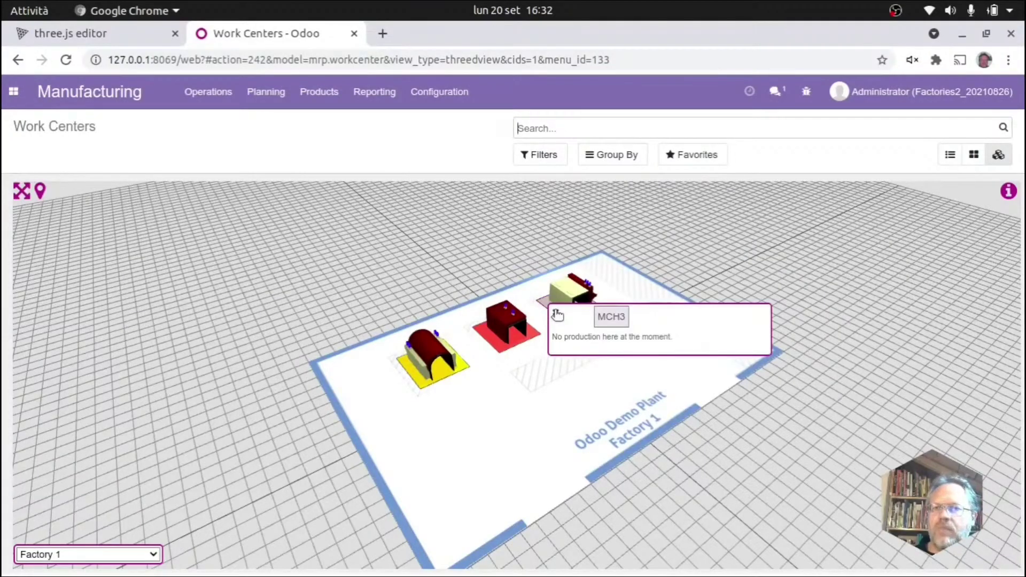
{"action": "left_click", "coordinate": [521, 339]}
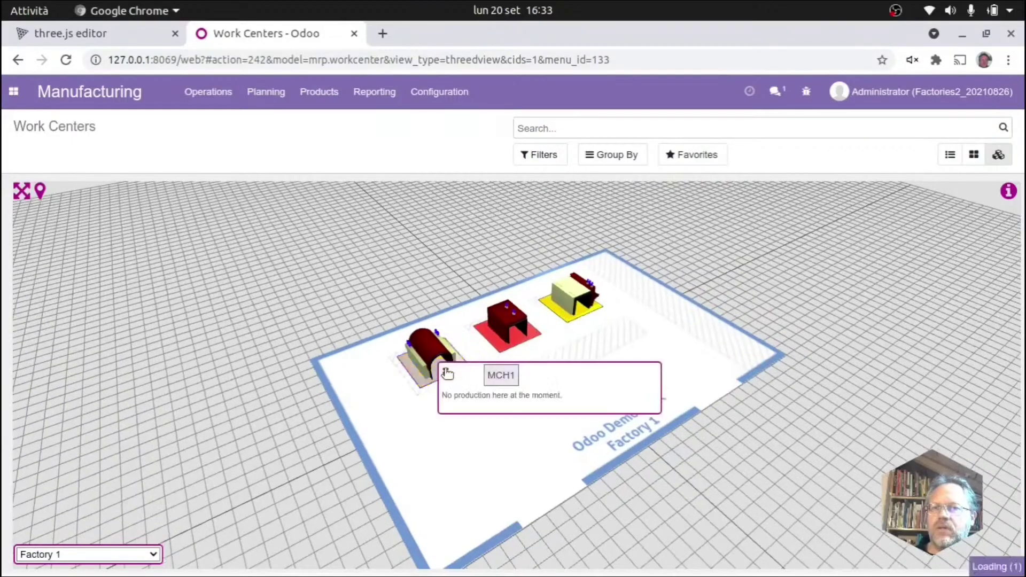
{"action": "left_click", "coordinate": [448, 375]}
{"action": "left_click", "coordinate": [448, 374]}
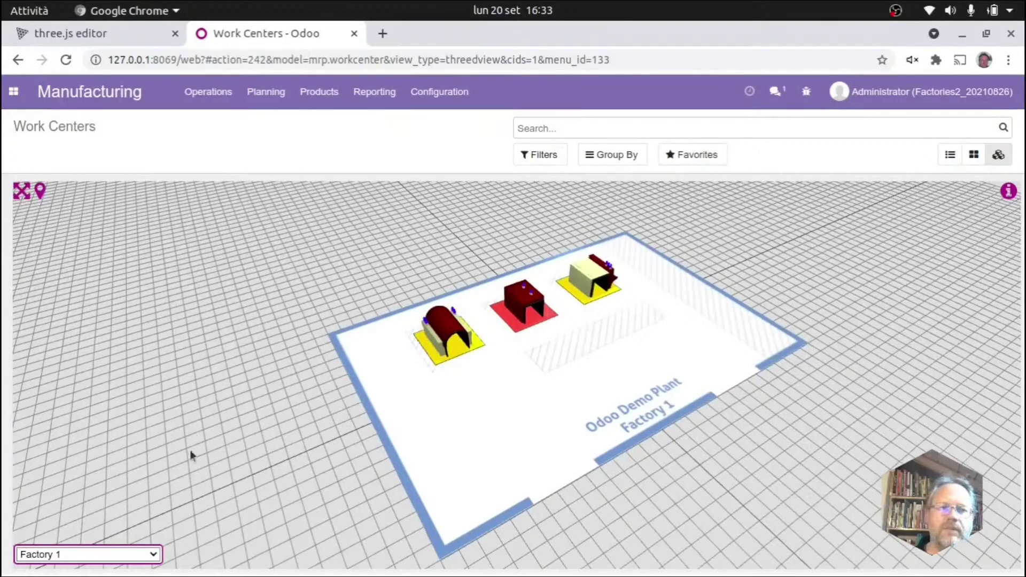
Step: Switch the 3D work centers view from Factory 1 to Factory 2
{"action": "left_click", "coordinate": [69, 555]}
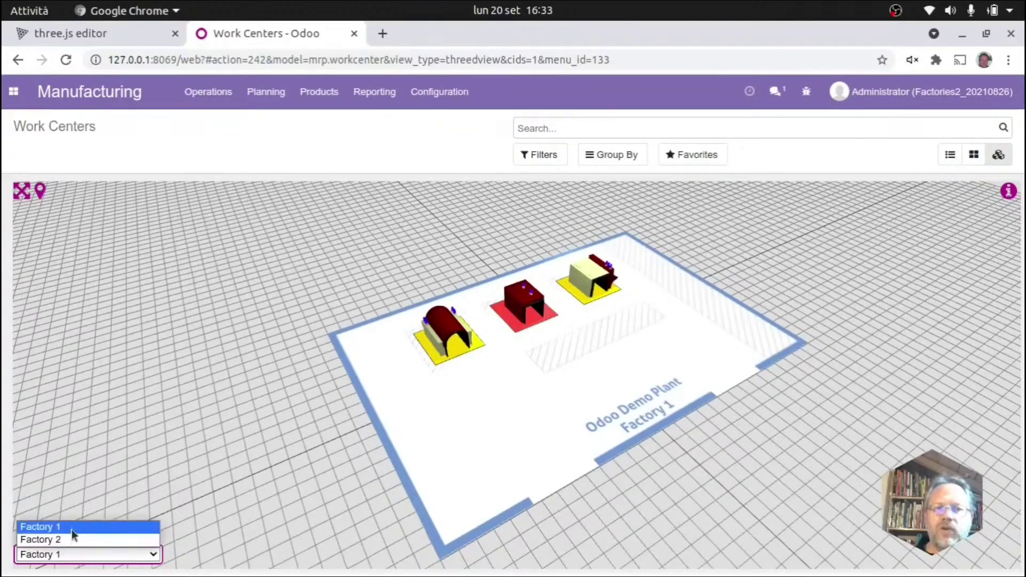
{"action": "left_click", "coordinate": [69, 540]}
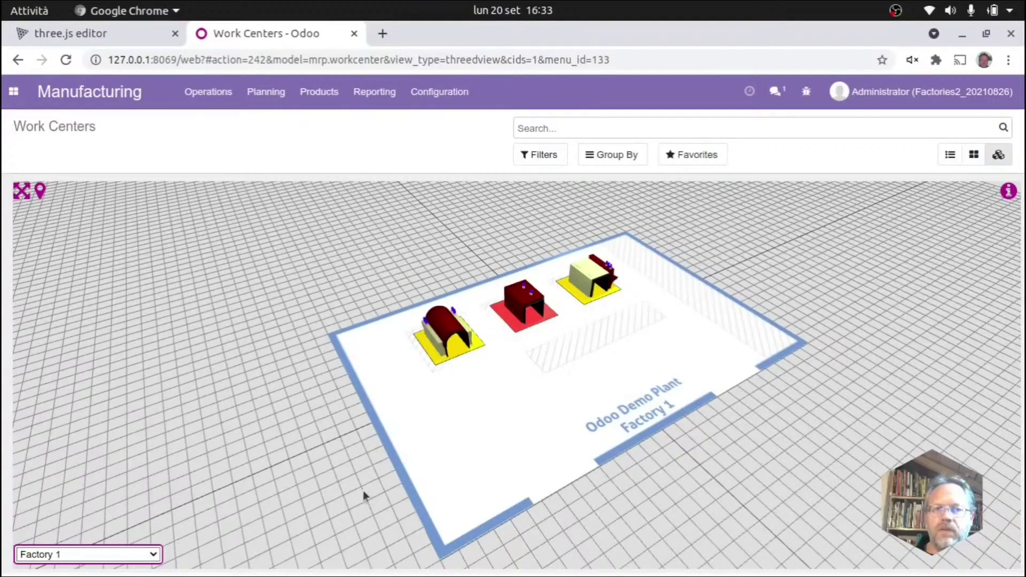
{"action": "left_click", "coordinate": [37, 554]}
{"action": "left_click", "coordinate": [60, 544]}
Step: Examine the Factory 2 floor plan and its three machine models from several angles and distances
{"action": "scroll", "coordinate": [438, 374], "scroll_direction": "down", "scroll_amount": 5}
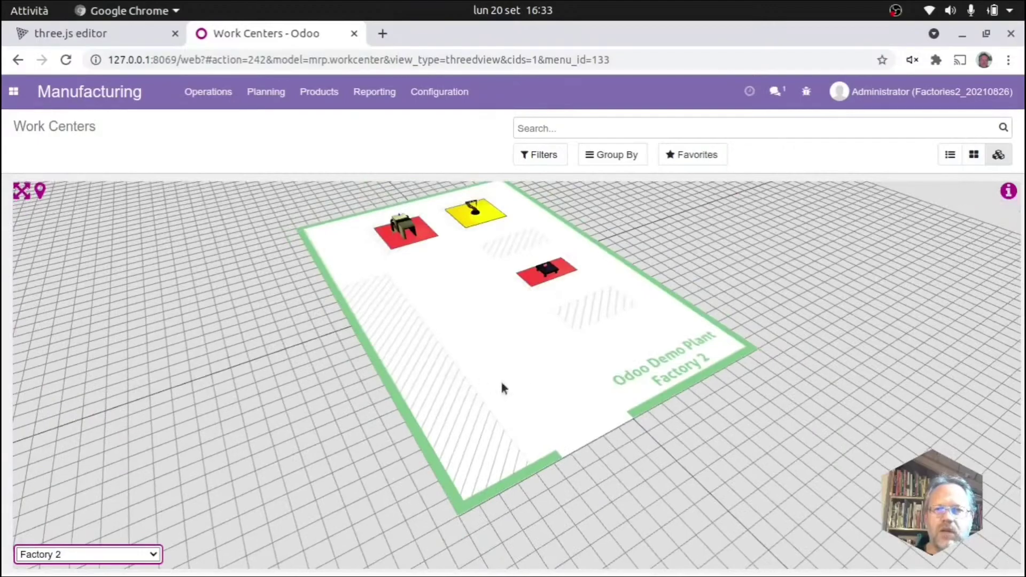
{"action": "left_click_drag", "start_coordinate": [554, 379], "coordinate": [472, 392]}
{"action": "left_click_drag", "start_coordinate": [648, 400], "coordinate": [588, 417]}
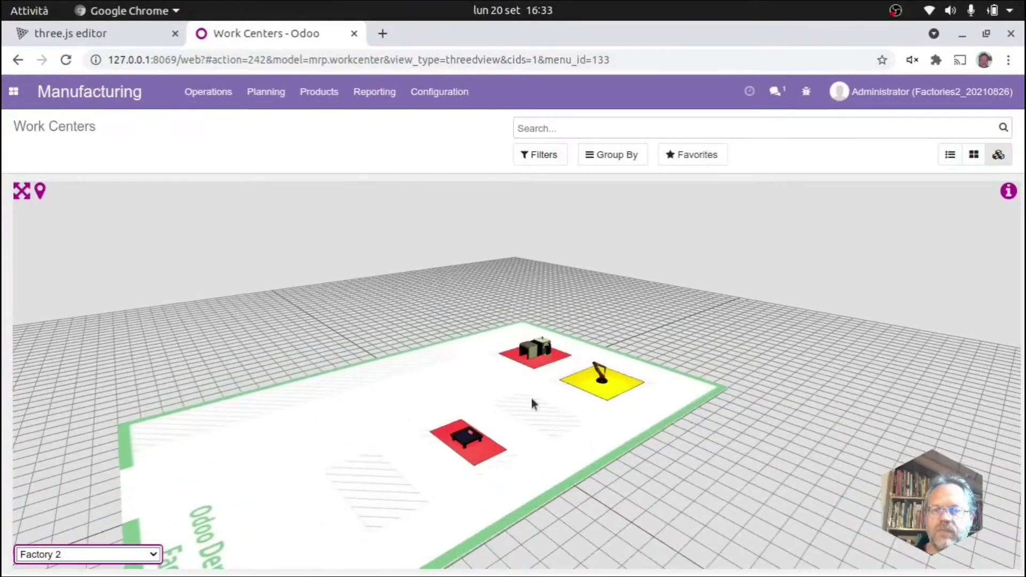
{"action": "left_click_drag", "start_coordinate": [531, 398], "coordinate": [575, 397]}
{"action": "scroll", "coordinate": [575, 397], "scroll_direction": "down", "scroll_amount": 5}
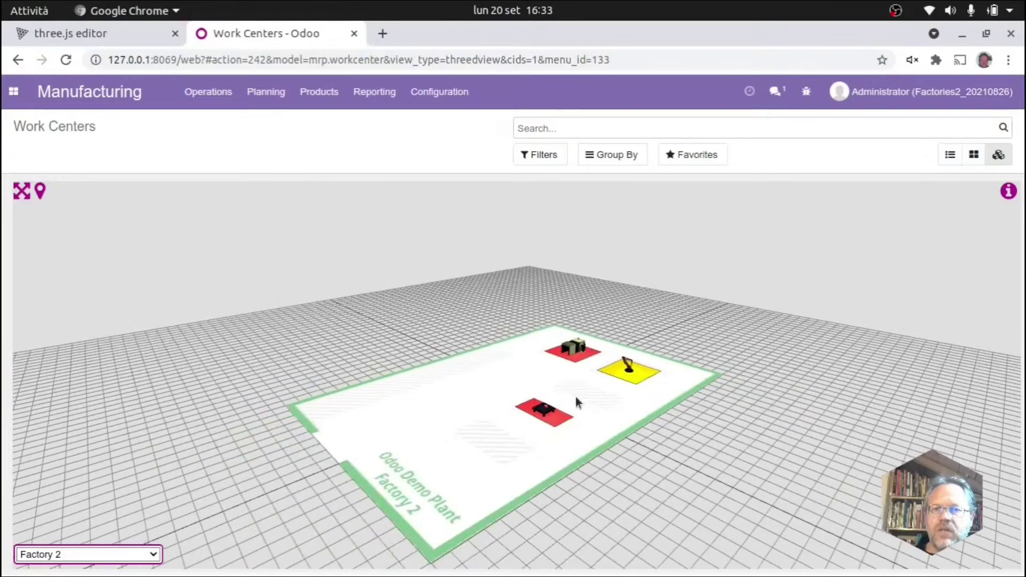
{"action": "scroll", "coordinate": [576, 396], "scroll_direction": "up", "scroll_amount": 5}
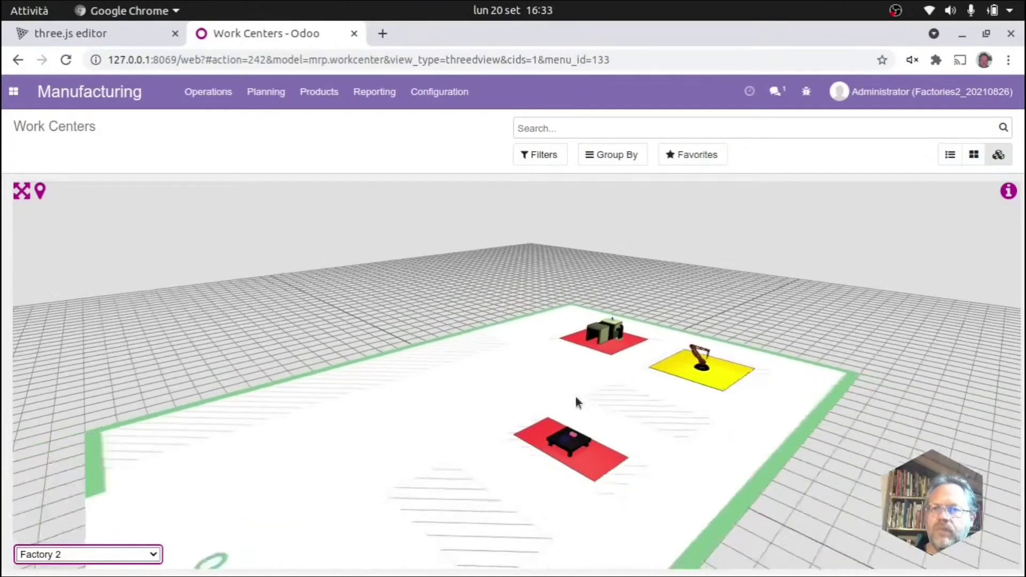
{"action": "scroll", "coordinate": [575, 396], "scroll_direction": "down", "scroll_amount": 5}
{"action": "left_click_drag", "start_coordinate": [586, 396], "coordinate": [582, 355]}
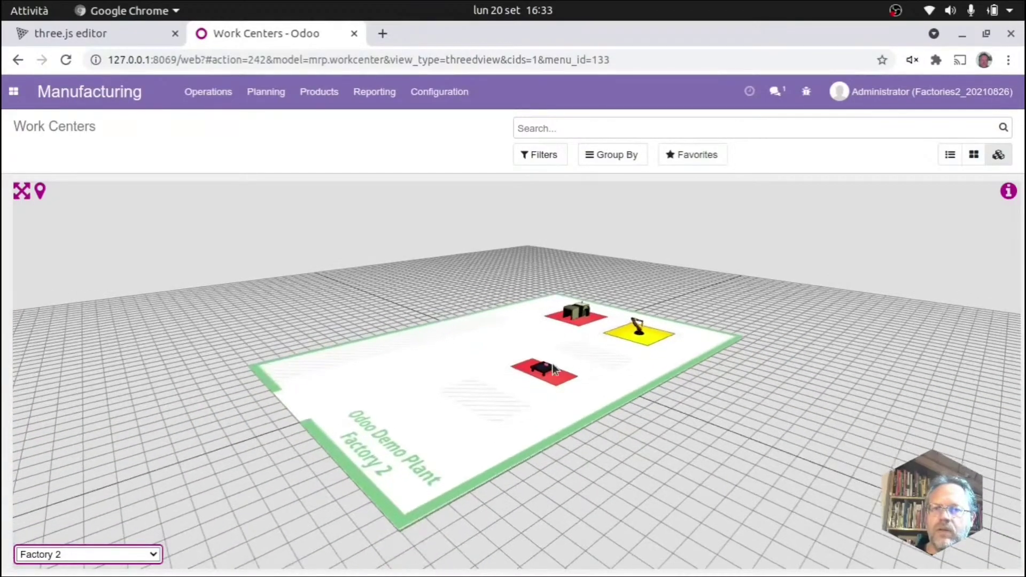
{"action": "scroll", "coordinate": [573, 374], "scroll_direction": "up", "scroll_amount": 3}
{"action": "scroll", "coordinate": [573, 374], "scroll_direction": "down", "scroll_amount": 4}
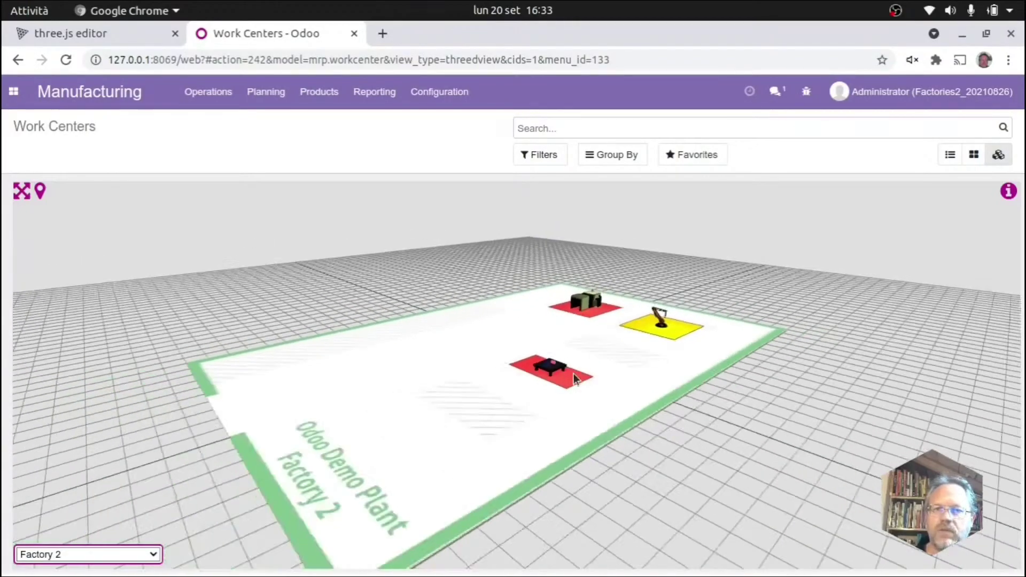
{"action": "left_click_drag", "start_coordinate": [534, 373], "coordinate": [493, 387]}
{"action": "mouse_move", "coordinate": [435, 444]}
{"action": "left_mouse_down"}
{"action": "mouse_move", "coordinate": [469, 452]}
{"action": "mouse_move", "coordinate": [559, 435]}
{"action": "mouse_move", "coordinate": [527, 428]}
{"action": "mouse_move", "coordinate": [436, 444]}
{"action": "left_mouse_up"}
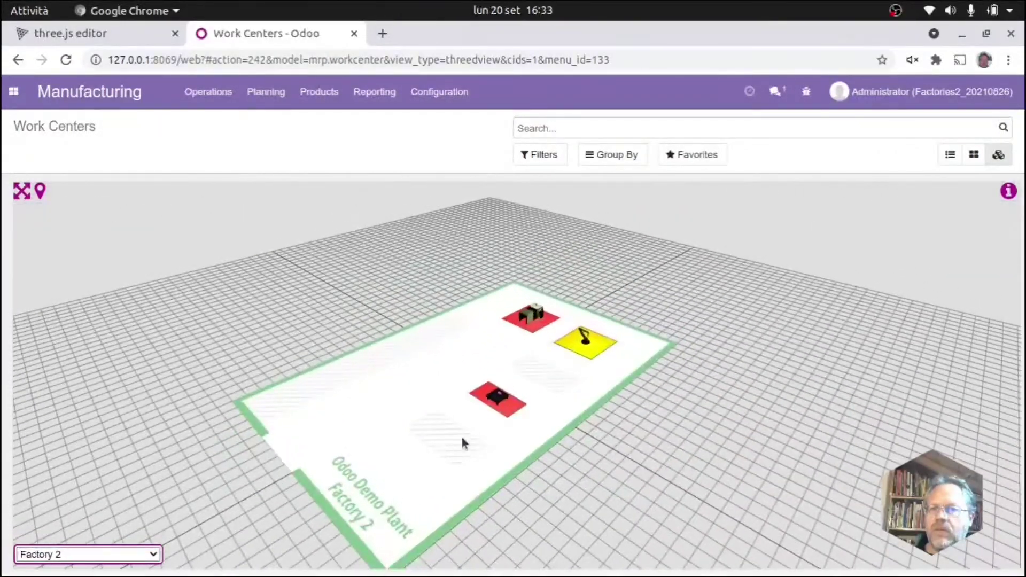
{"action": "left_click_drag", "start_coordinate": [578, 409], "coordinate": [568, 460]}
{"action": "scroll", "coordinate": [591, 415], "scroll_direction": "up", "scroll_amount": 2}
{"action": "scroll", "coordinate": [542, 457], "scroll_direction": "up", "scroll_amount": 2}
{"action": "scroll", "coordinate": [606, 436], "scroll_direction": "up", "scroll_amount": 4}
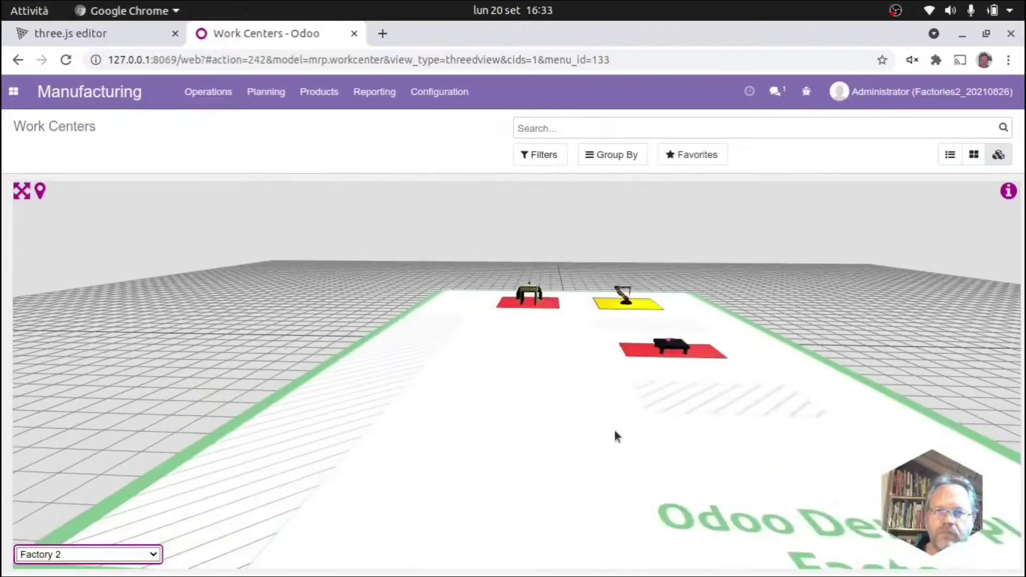
{"action": "scroll", "coordinate": [615, 432], "scroll_direction": "down", "scroll_amount": 3}
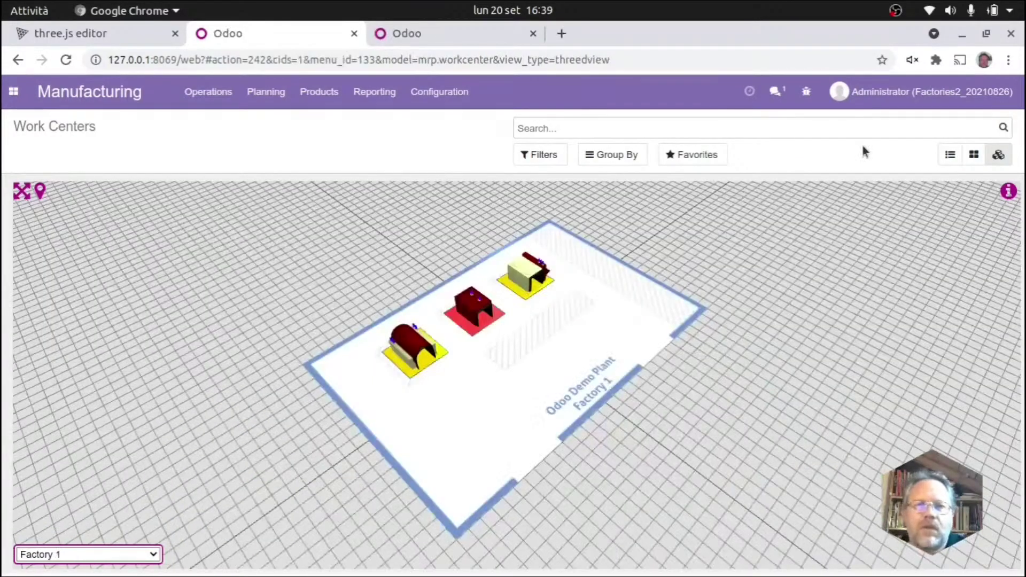
Step: Set the 3D Dashboard Refresh Period to 20 seconds in the Manufacturing settings, save, and reload the work centers page in the other Odoo tab
{"action": "left_click", "coordinate": [448, 102]}
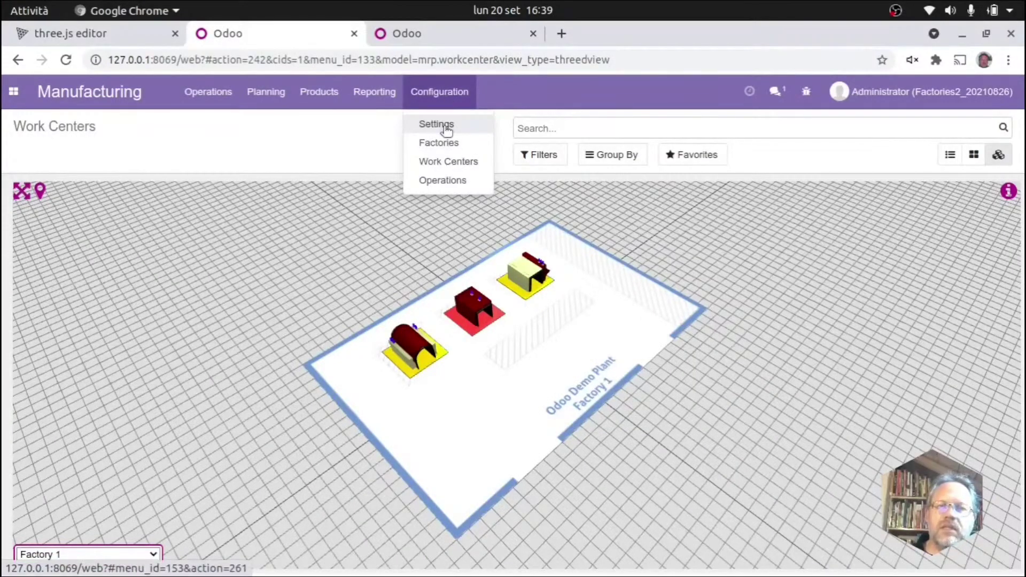
{"action": "left_click", "coordinate": [448, 128]}
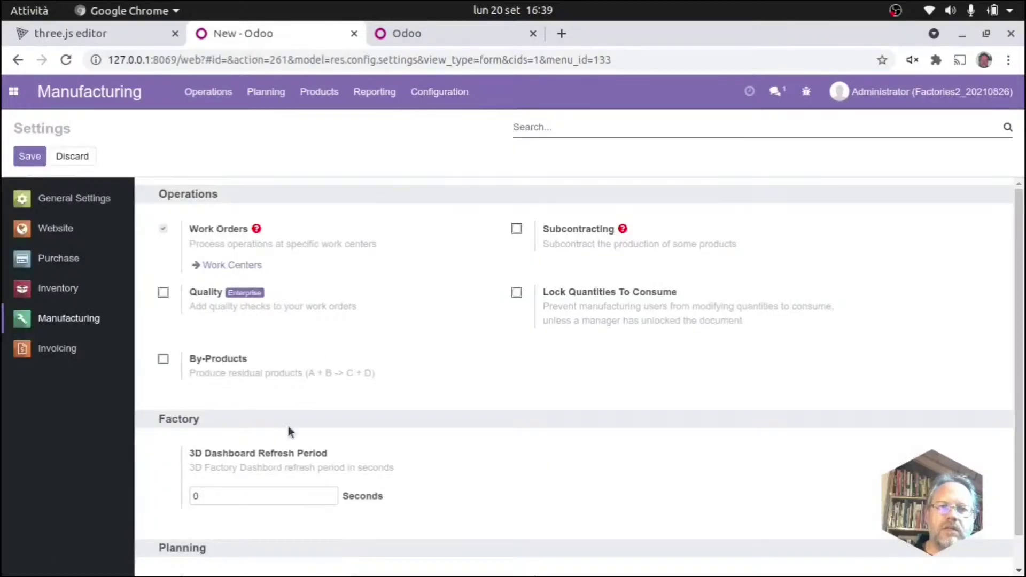
{"action": "scroll", "coordinate": [318, 420], "scroll_direction": "down", "scroll_amount": 1}
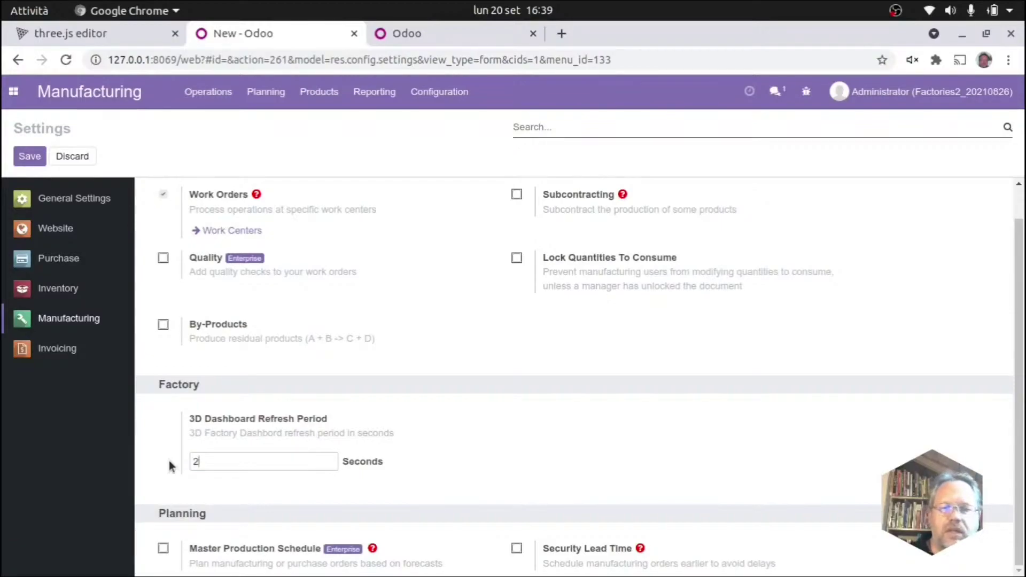
{"action": "type", "text": "0"}
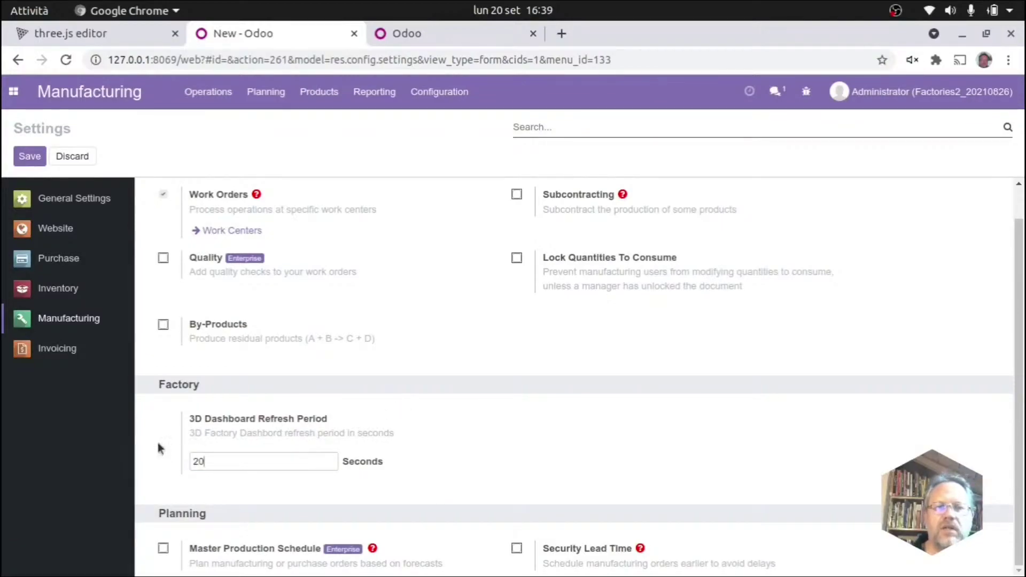
{"action": "left_click", "coordinate": [23, 160]}
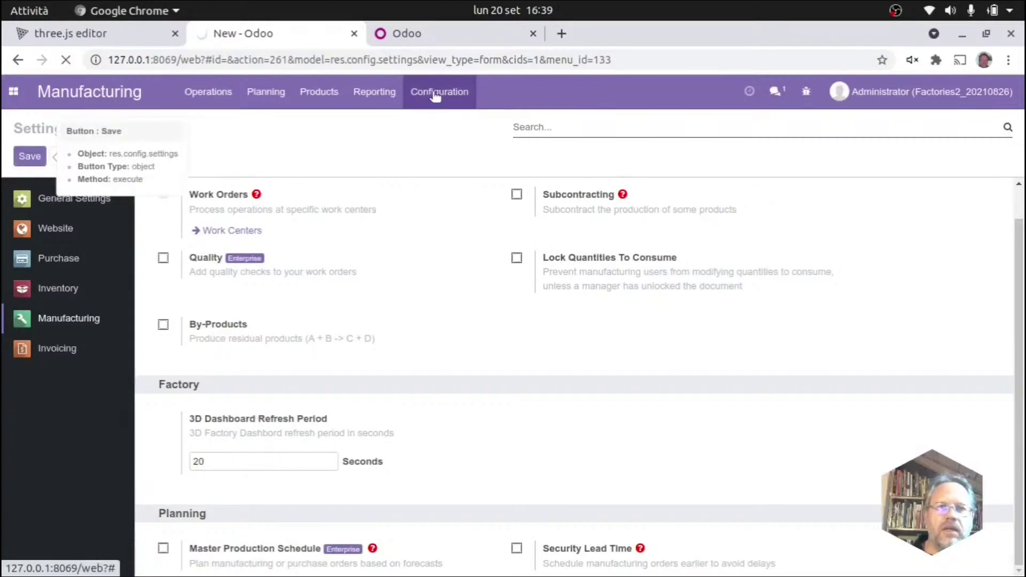
{"action": "left_click", "coordinate": [448, 41]}
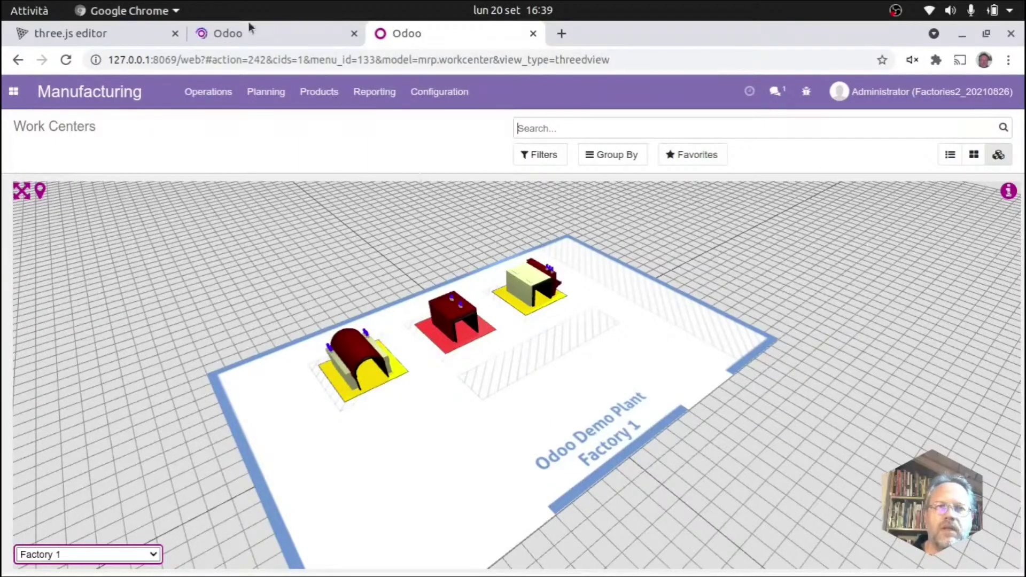
{"action": "left_click", "coordinate": [66, 61]}
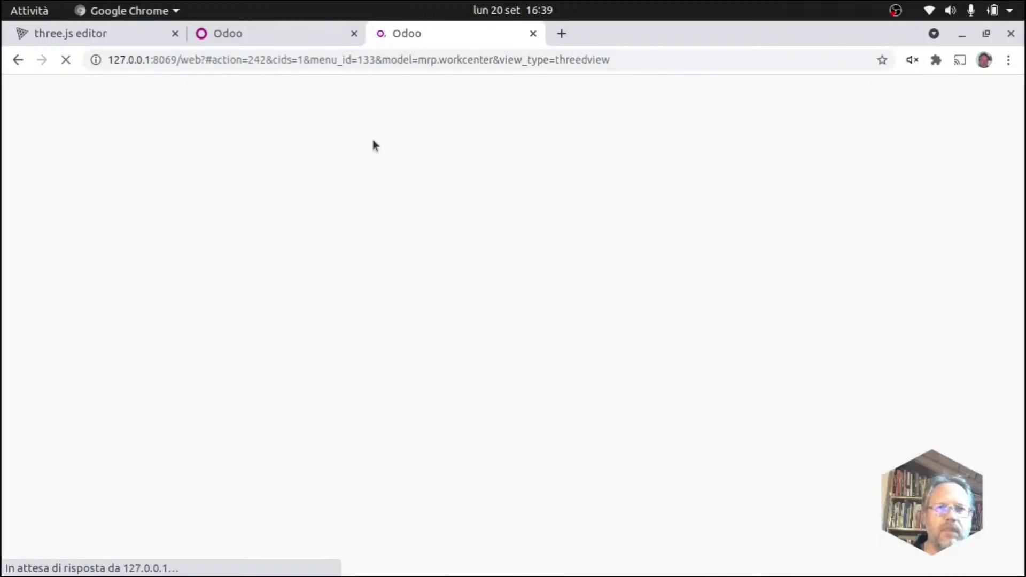
Step: Open the work orders list in the first Odoo tab and return to the 3D work centers view in the second
{"action": "left_click", "coordinate": [282, 33]}
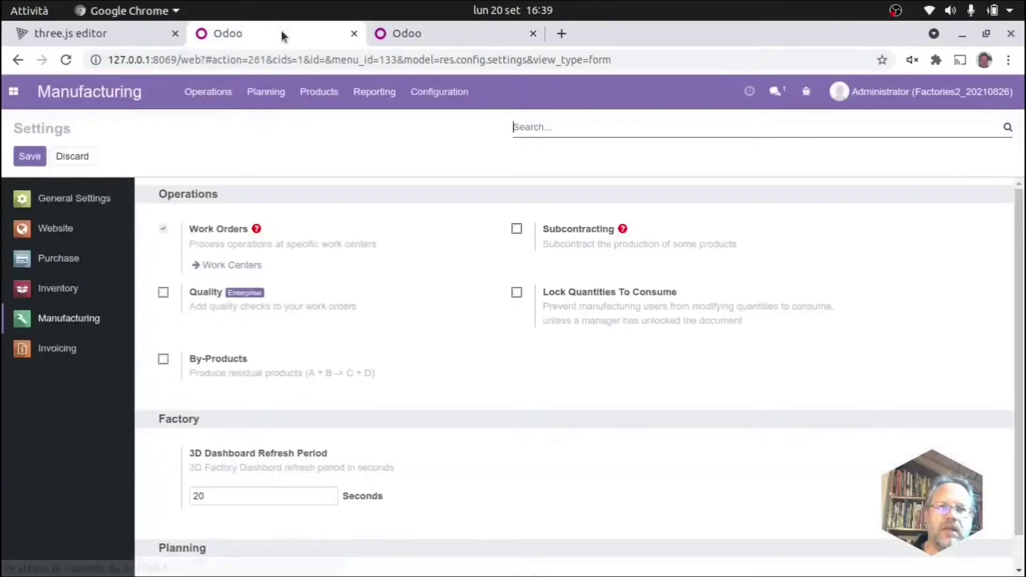
{"action": "left_click", "coordinate": [211, 95]}
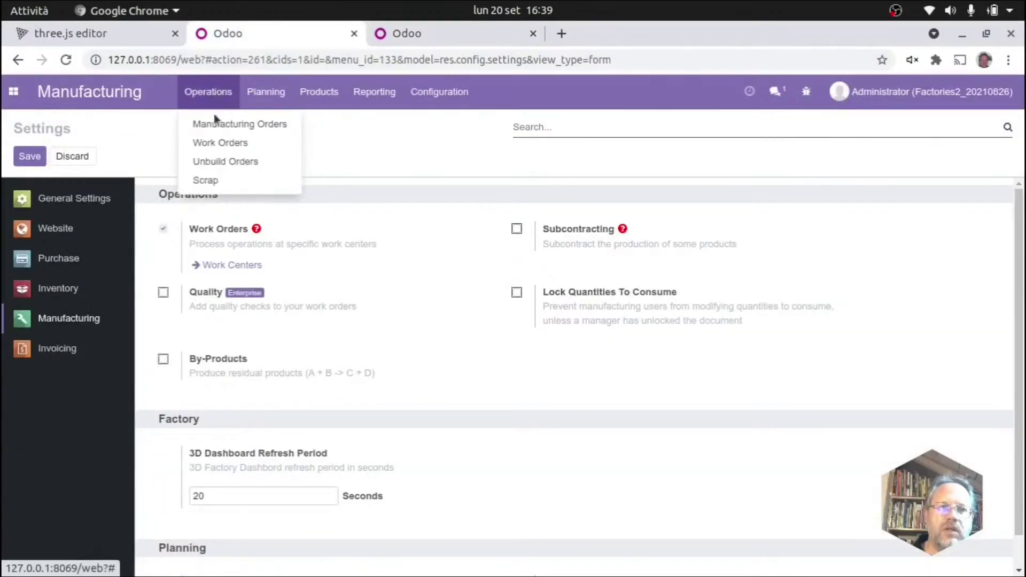
{"action": "left_click", "coordinate": [215, 142]}
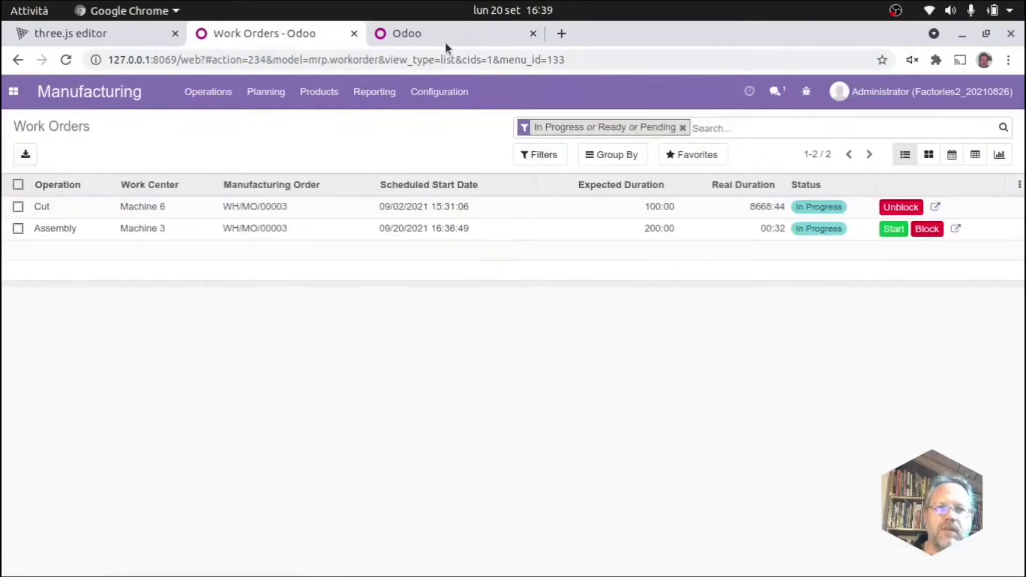
{"action": "left_click", "coordinate": [440, 35]}
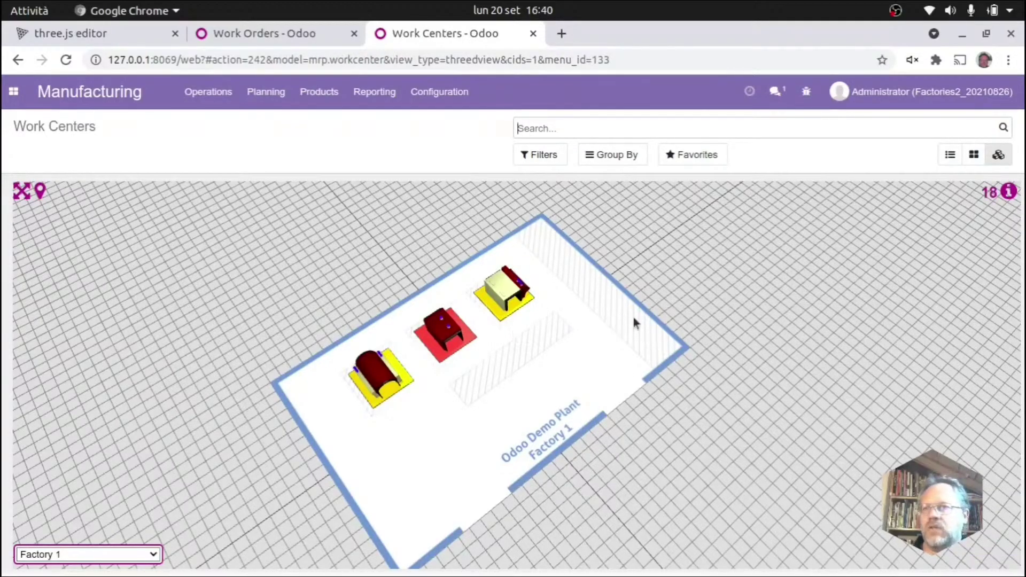
Step: Start the Assembly work order on Machine 3 in the work orders list and return to the 3D work centers view
{"action": "left_click", "coordinate": [258, 33]}
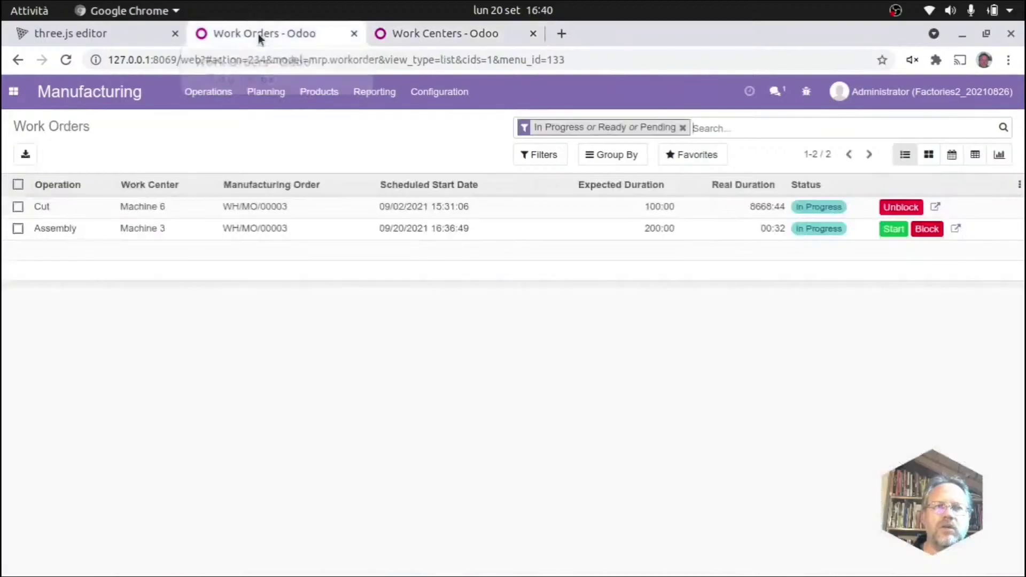
{"action": "left_click", "coordinate": [891, 230]}
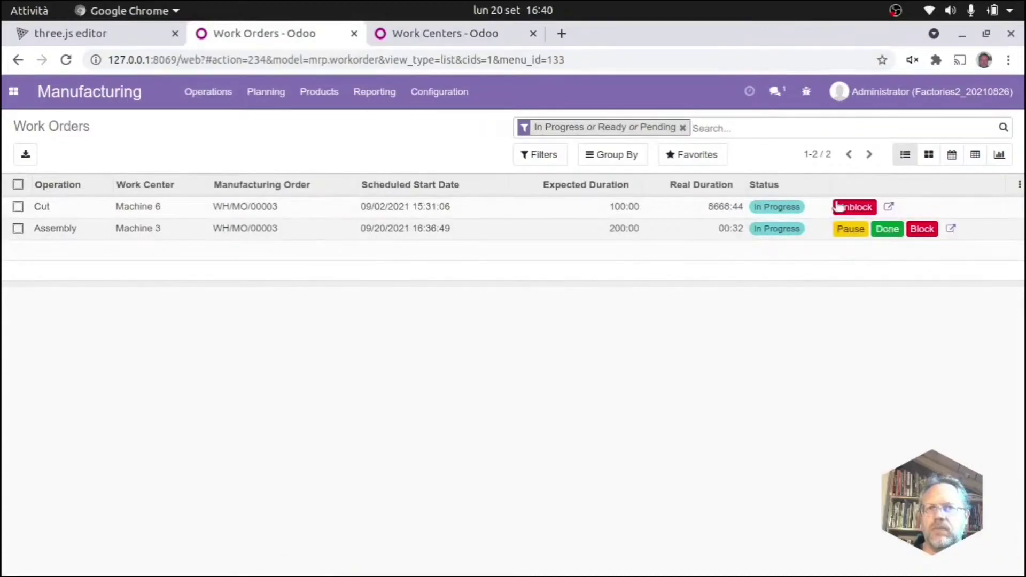
{"action": "left_click", "coordinate": [445, 31]}
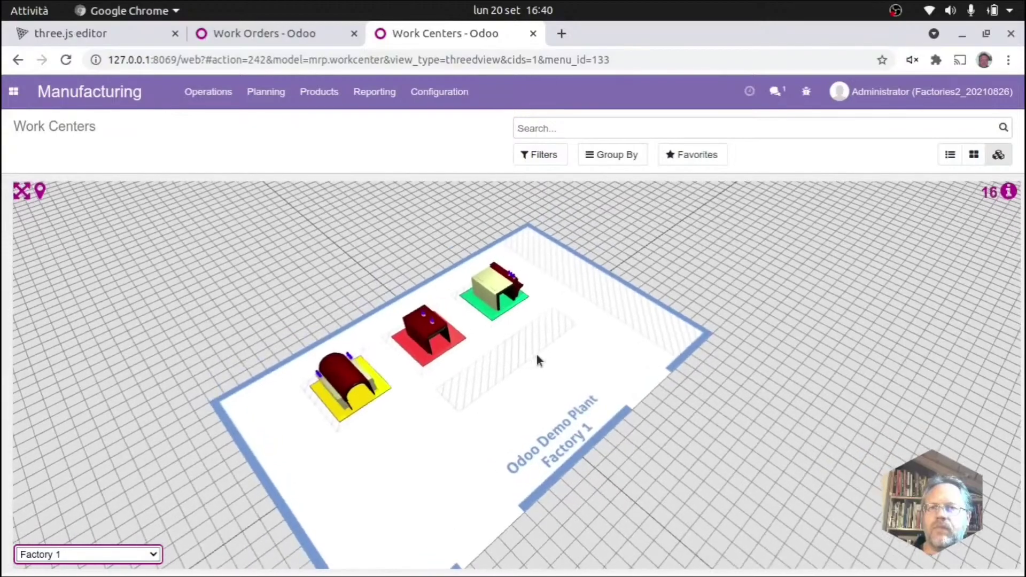
Step: Block the Assembly work order's work center for Equipment Failure with the description "Something went wrong", and return to the 3D work centers view
{"action": "left_click", "coordinate": [282, 35]}
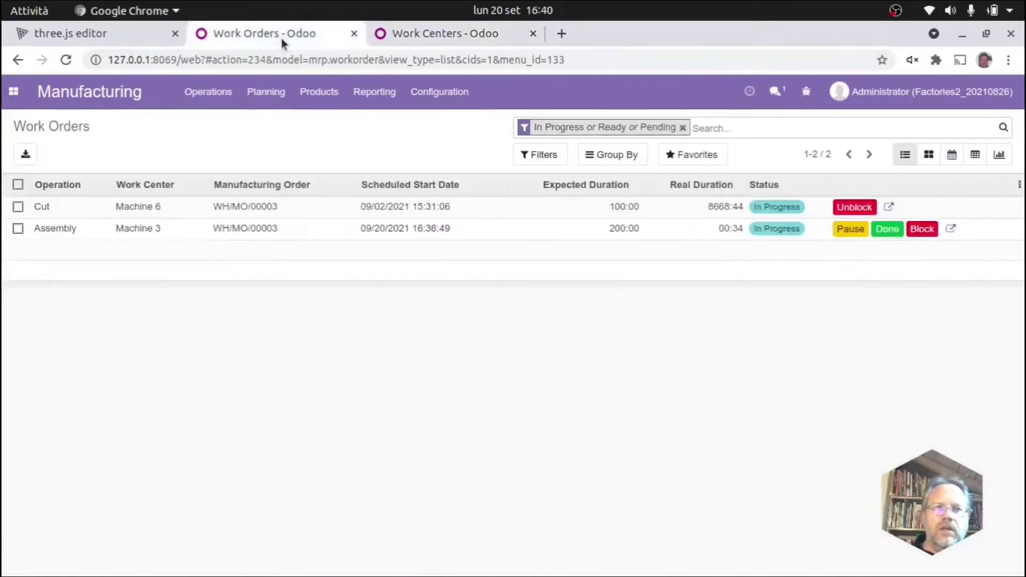
{"action": "left_click", "coordinate": [920, 229]}
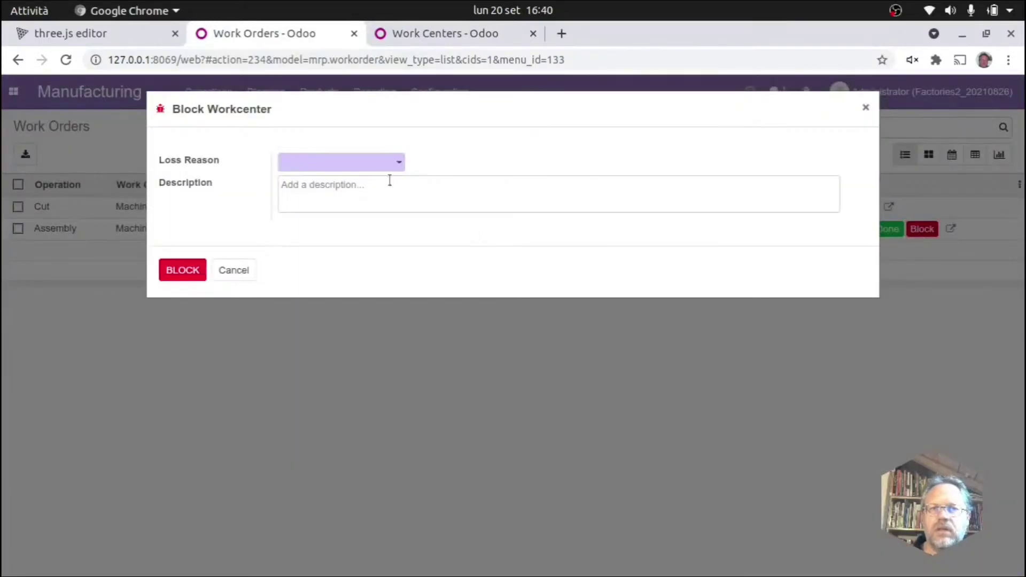
{"action": "left_click", "coordinate": [362, 169]}
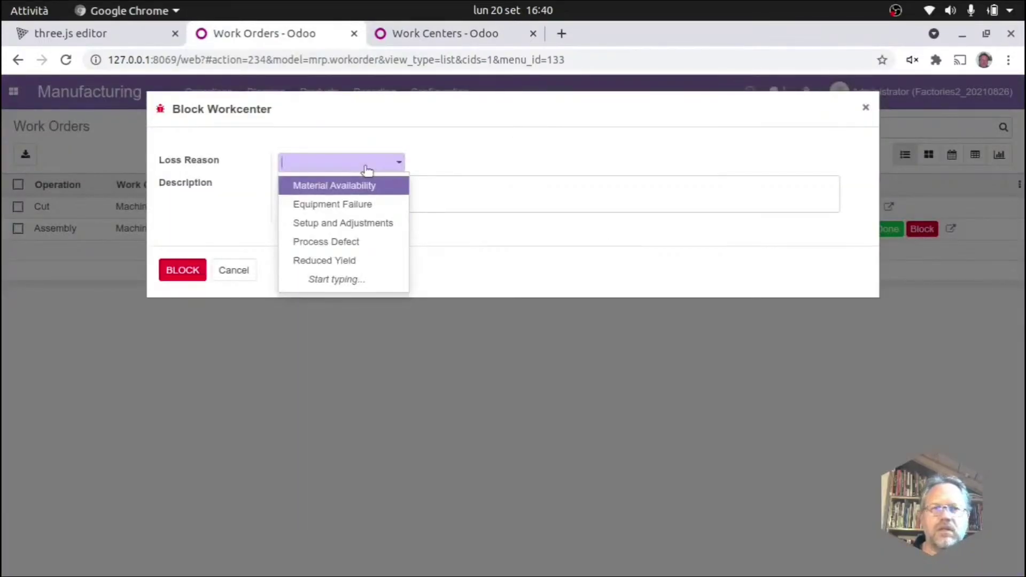
{"action": "left_click", "coordinate": [349, 206]}
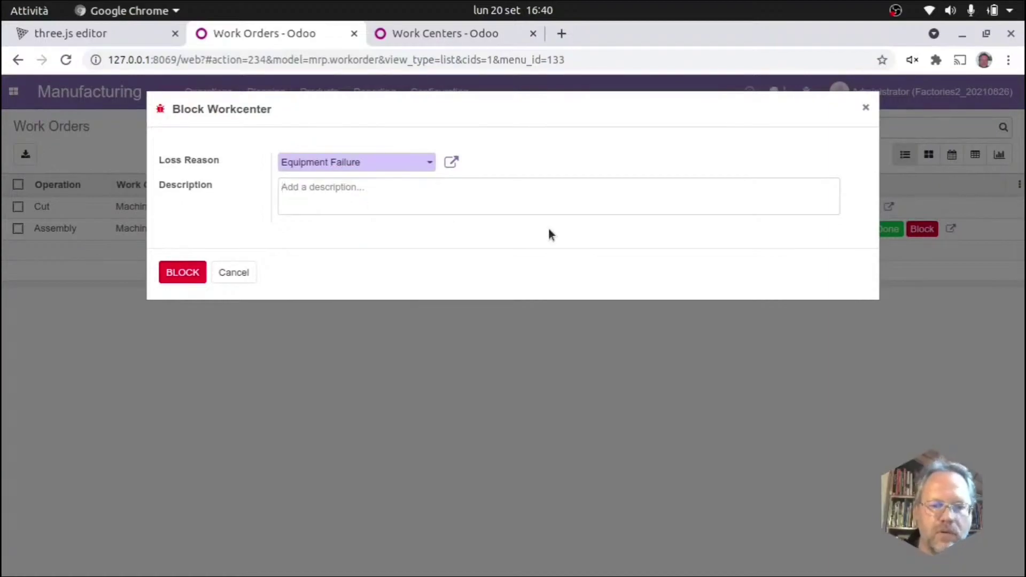
{"action": "type", "text": "Some"}
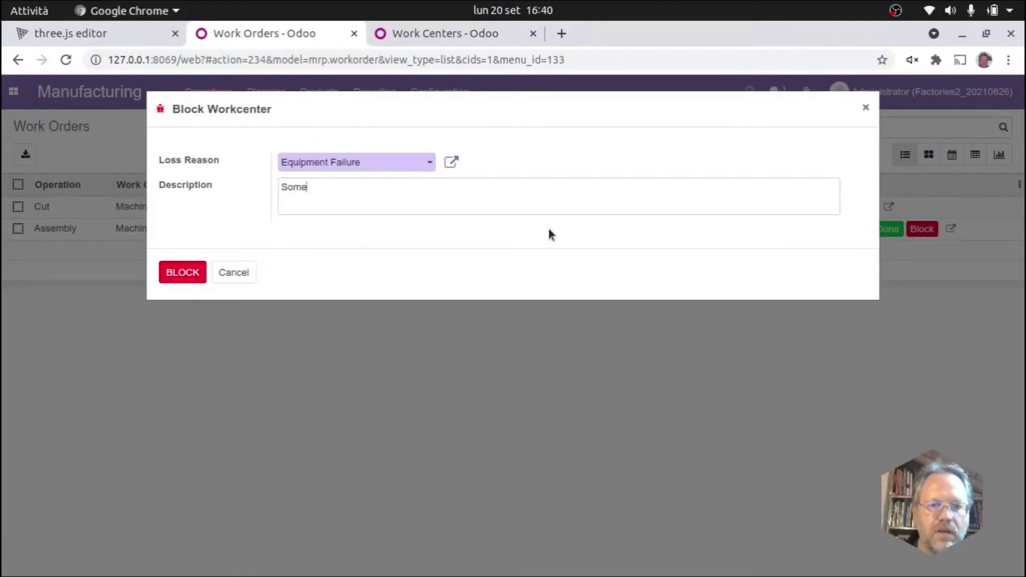
{"action": "type", "text": "thing w"}
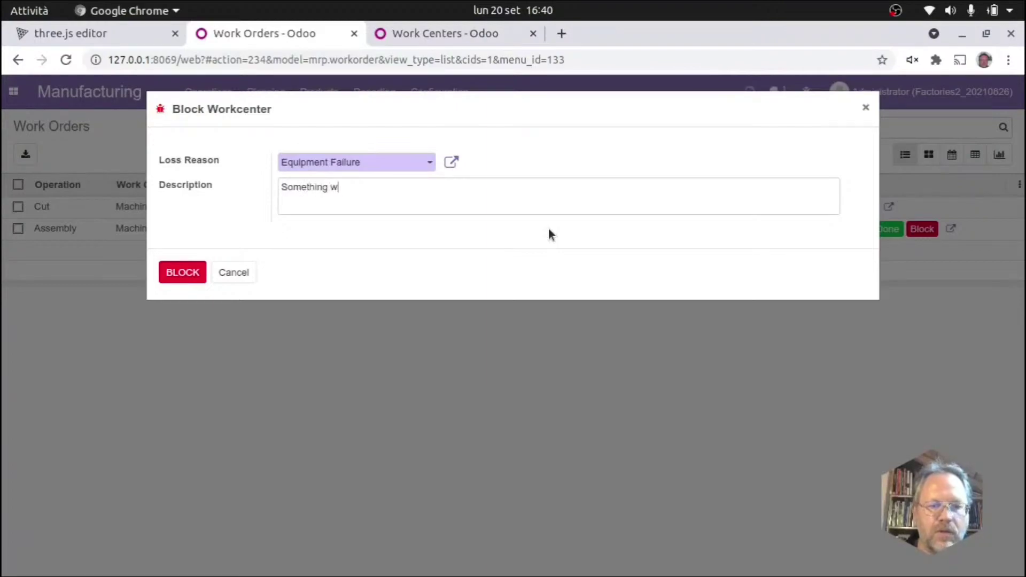
{"action": "key", "text": "BackSpace"}
{"action": "type", "text": "occ"}
{"action": "key", "text": "BackSpace"}
{"action": "key", "text": "BackSpace"}
{"action": "key", "text": "BackSpace"}
{"action": "type", "text": "went "}
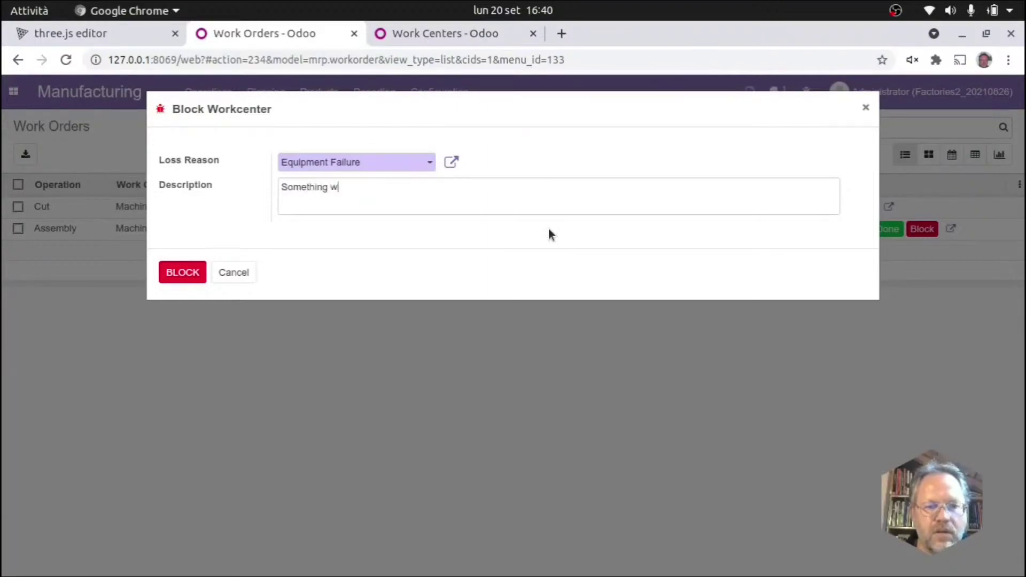
{"action": "type", "text": "Wrong"}
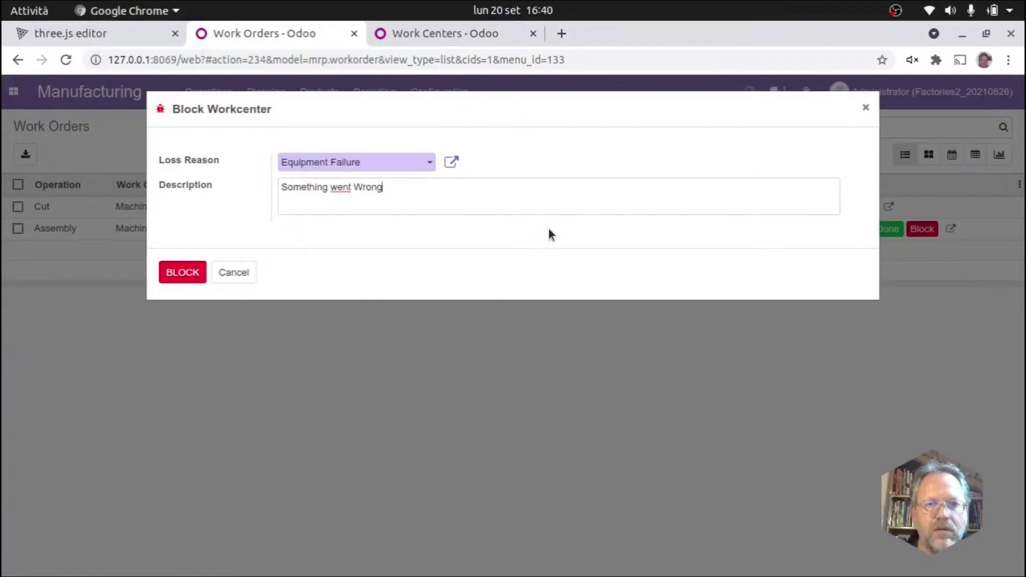
{"action": "key", "text": "BackSpace"}
{"action": "key", "text": "BackSpace"}
{"action": "key", "text": "BackSpace"}
{"action": "key", "text": "BackSpace"}
{"action": "key", "text": "BackSpace"}
{"action": "type", "text": "wrong"}
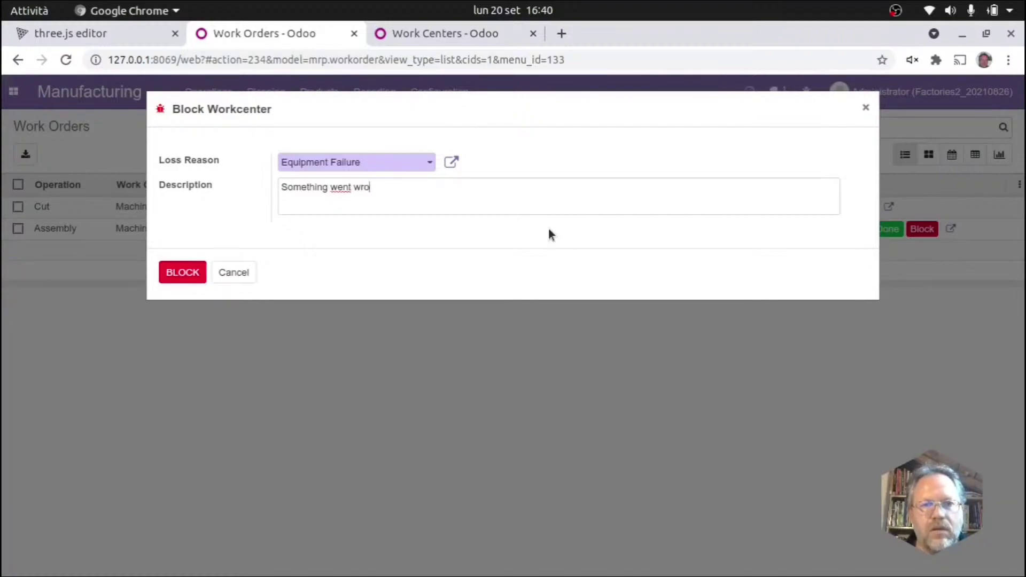
{"action": "left_click", "coordinate": [182, 270]}
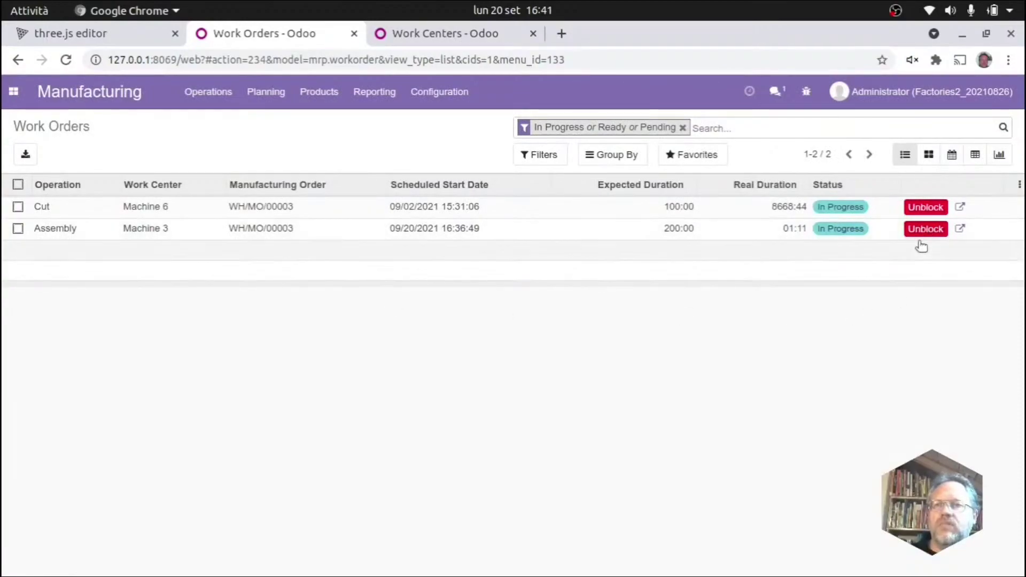
{"action": "left_click", "coordinate": [436, 33]}
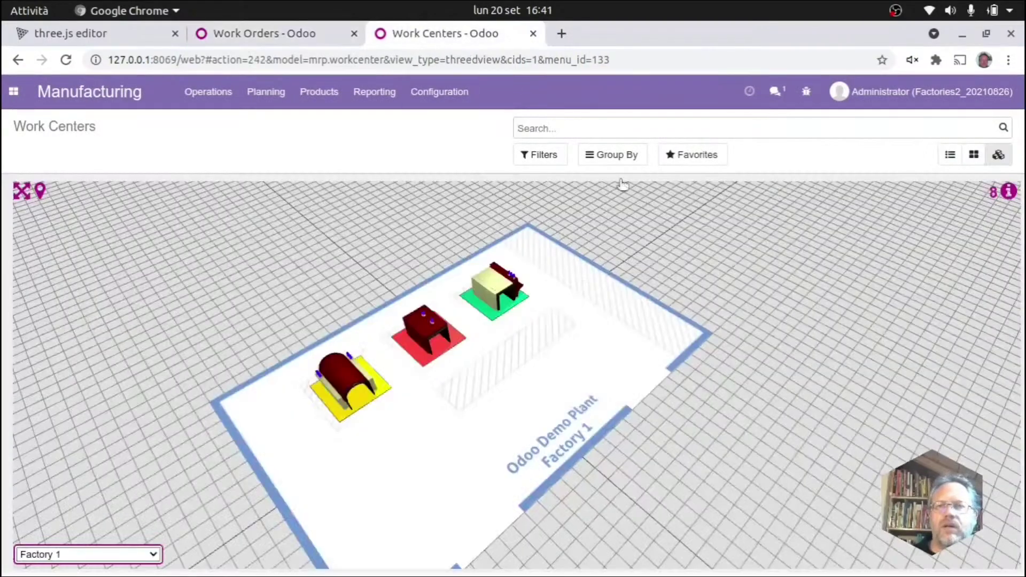